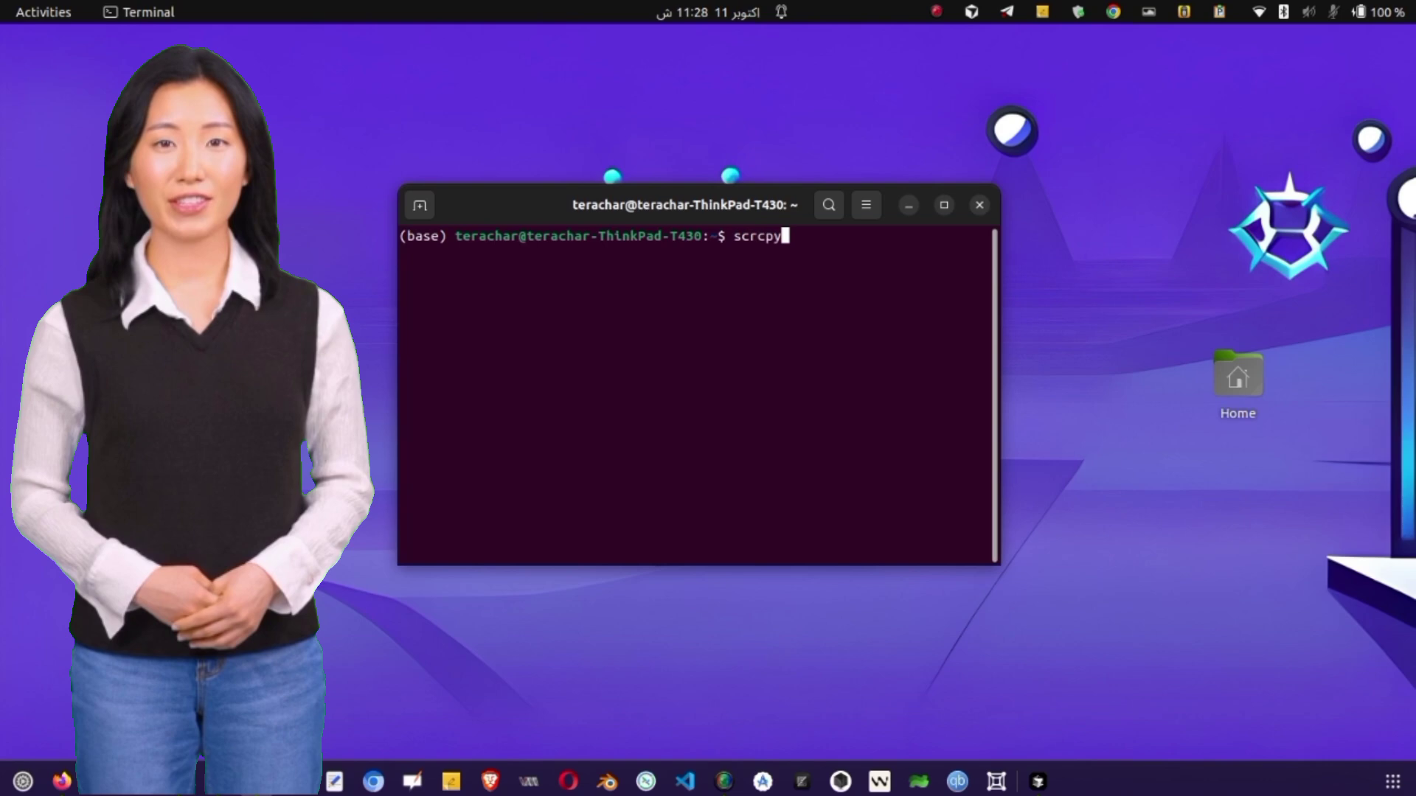
# - Mirror the vivo V2333 with scrcpy, pin it always-on-top at the right edge, and minimize Terminal
pyautogui.press('Return')
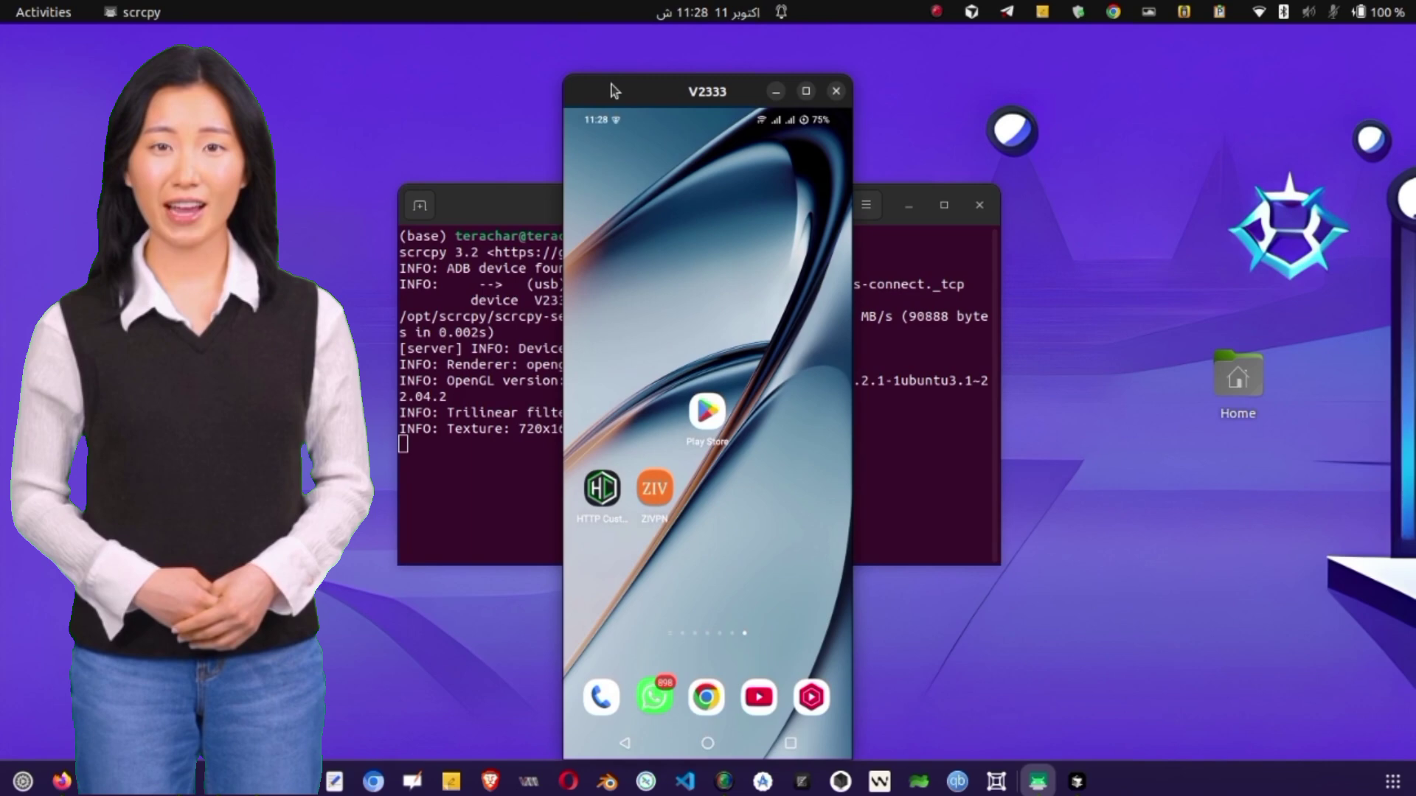
pyautogui.moveTo(613, 92); pyautogui.dragTo(917, 94)
pyautogui.moveTo(1167, 63); pyautogui.dragTo(1153, 64)
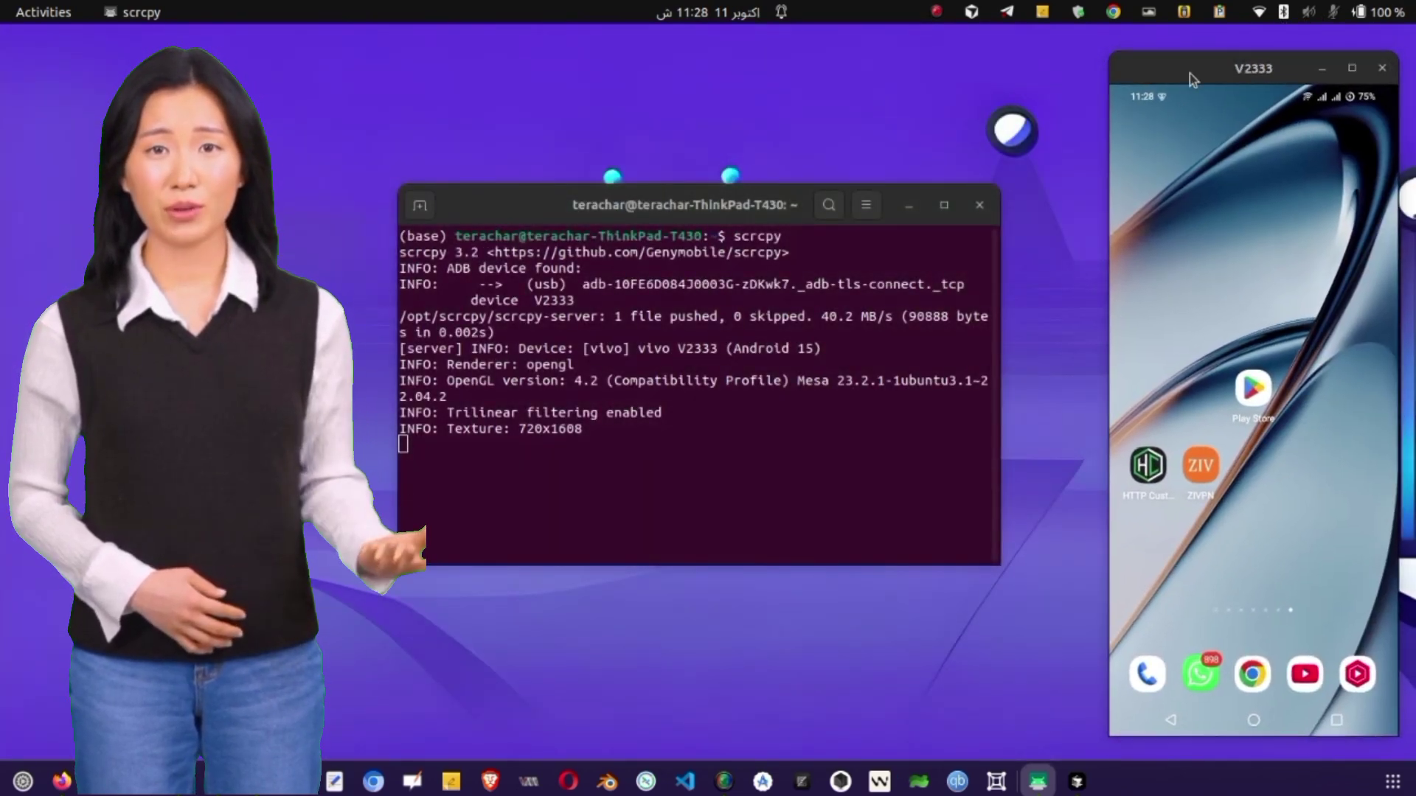
pyautogui.rightClick(1190, 73)
pyautogui.click(1262, 257)
pyautogui.click(804, 235)
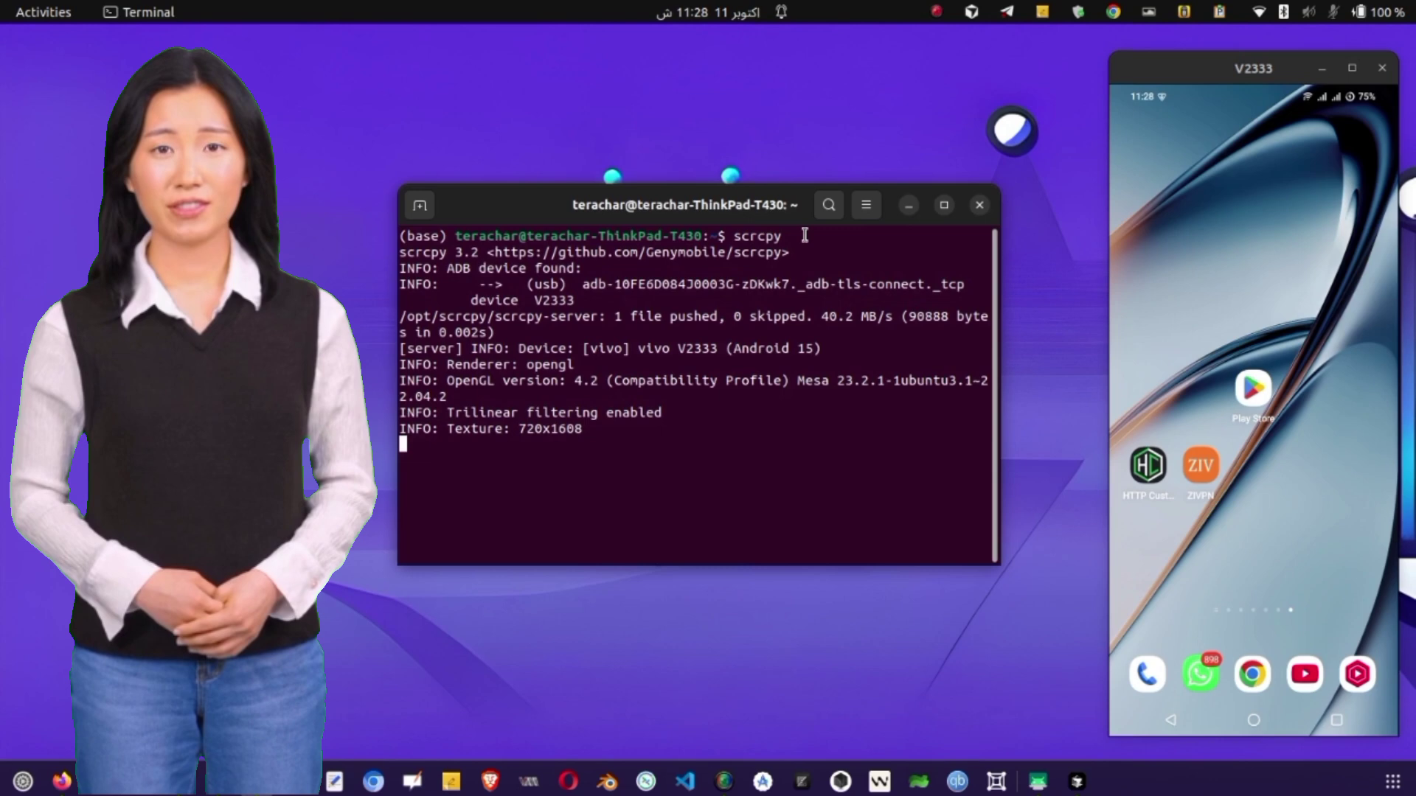
pyautogui.click(909, 205)
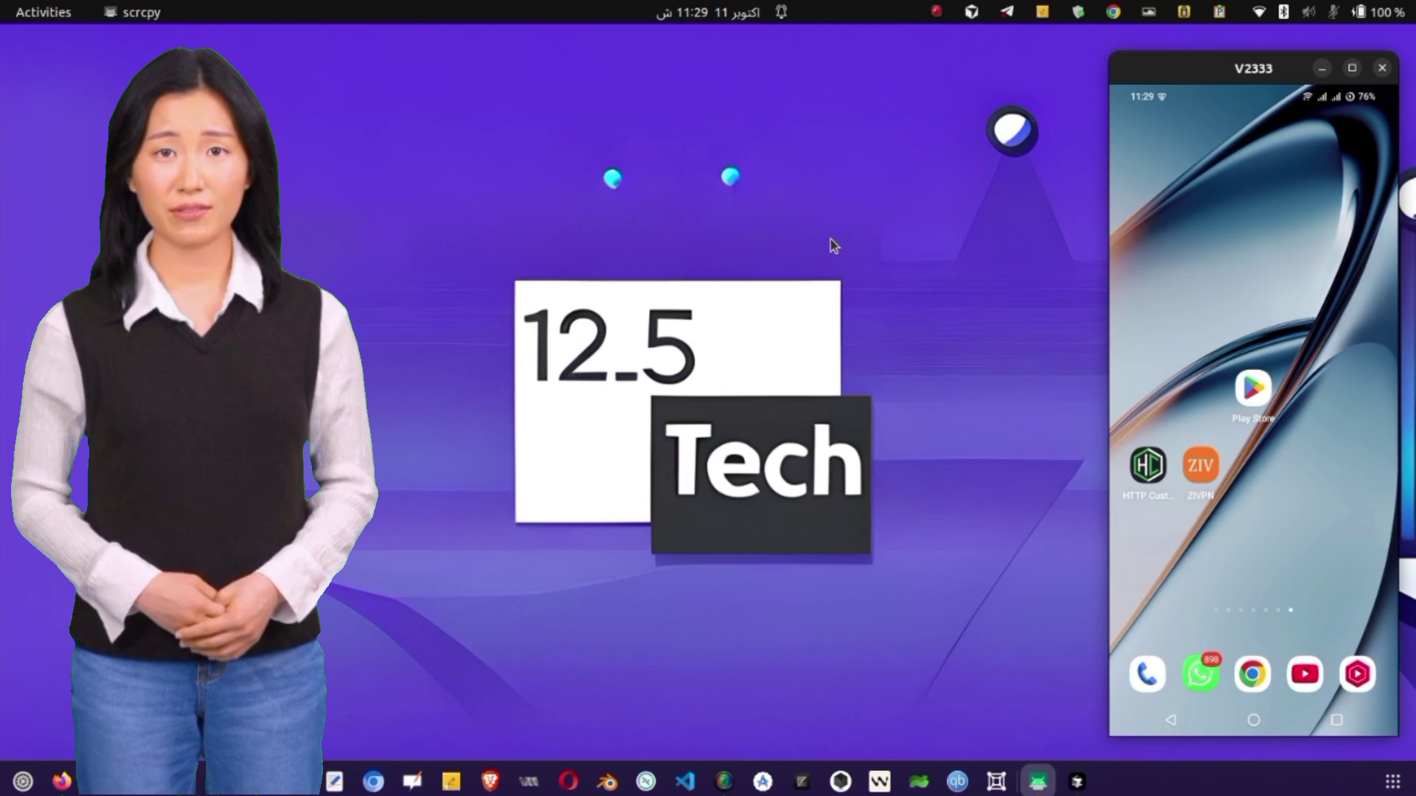
# - Search the Play Store for 'http custom' and open the installed HTTP Custom - AIO Tunnel VPN page
pyautogui.click(1245, 393)
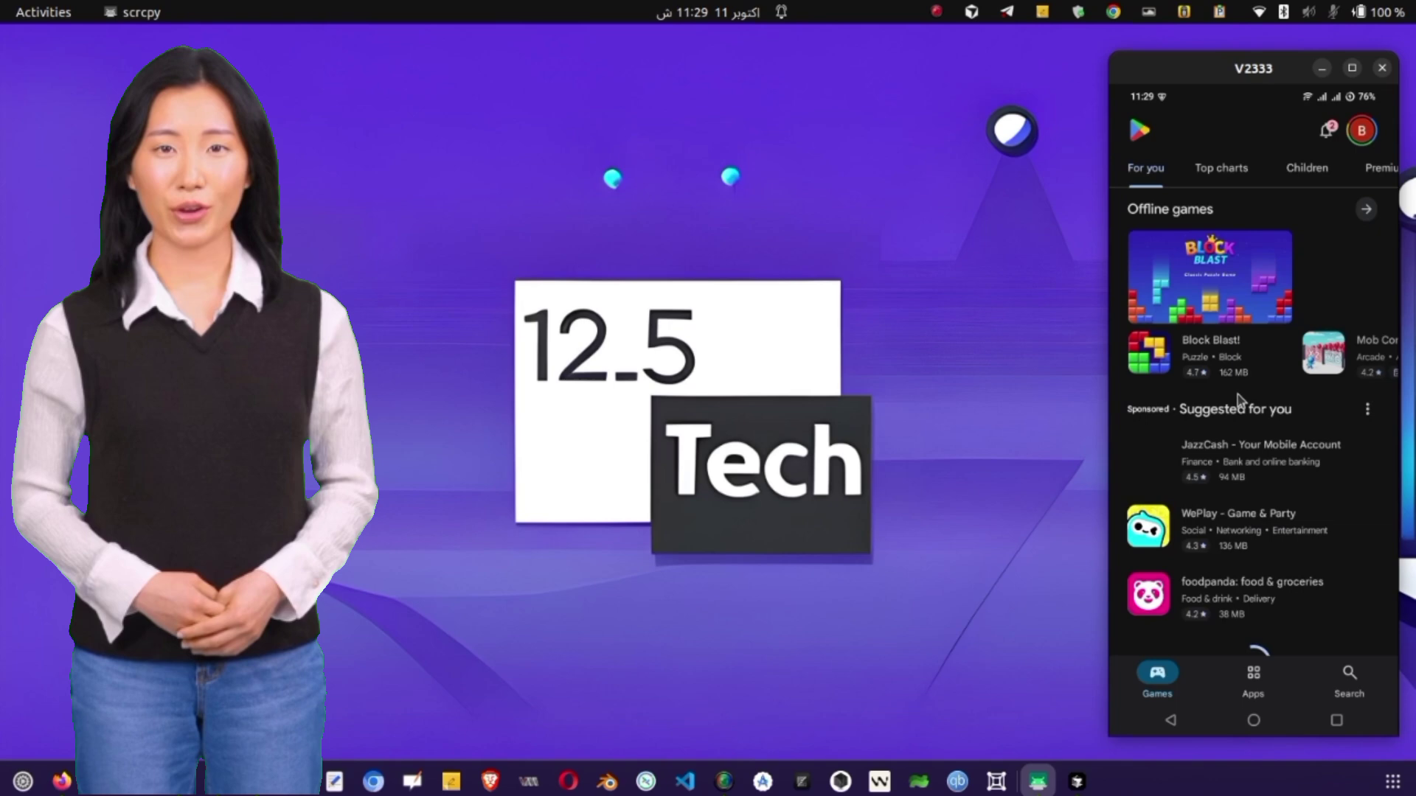
pyautogui.click(1348, 673)
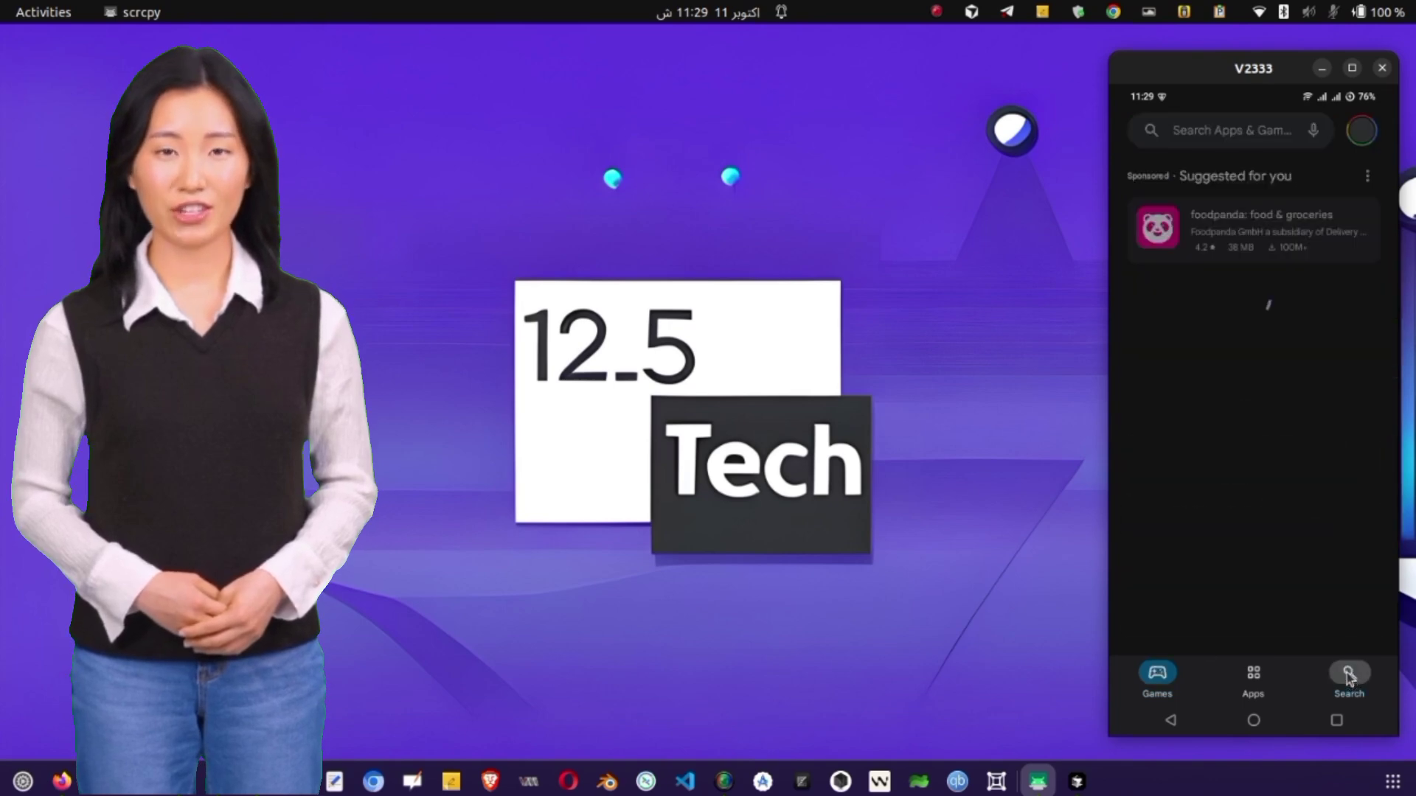
pyautogui.click(1211, 134)
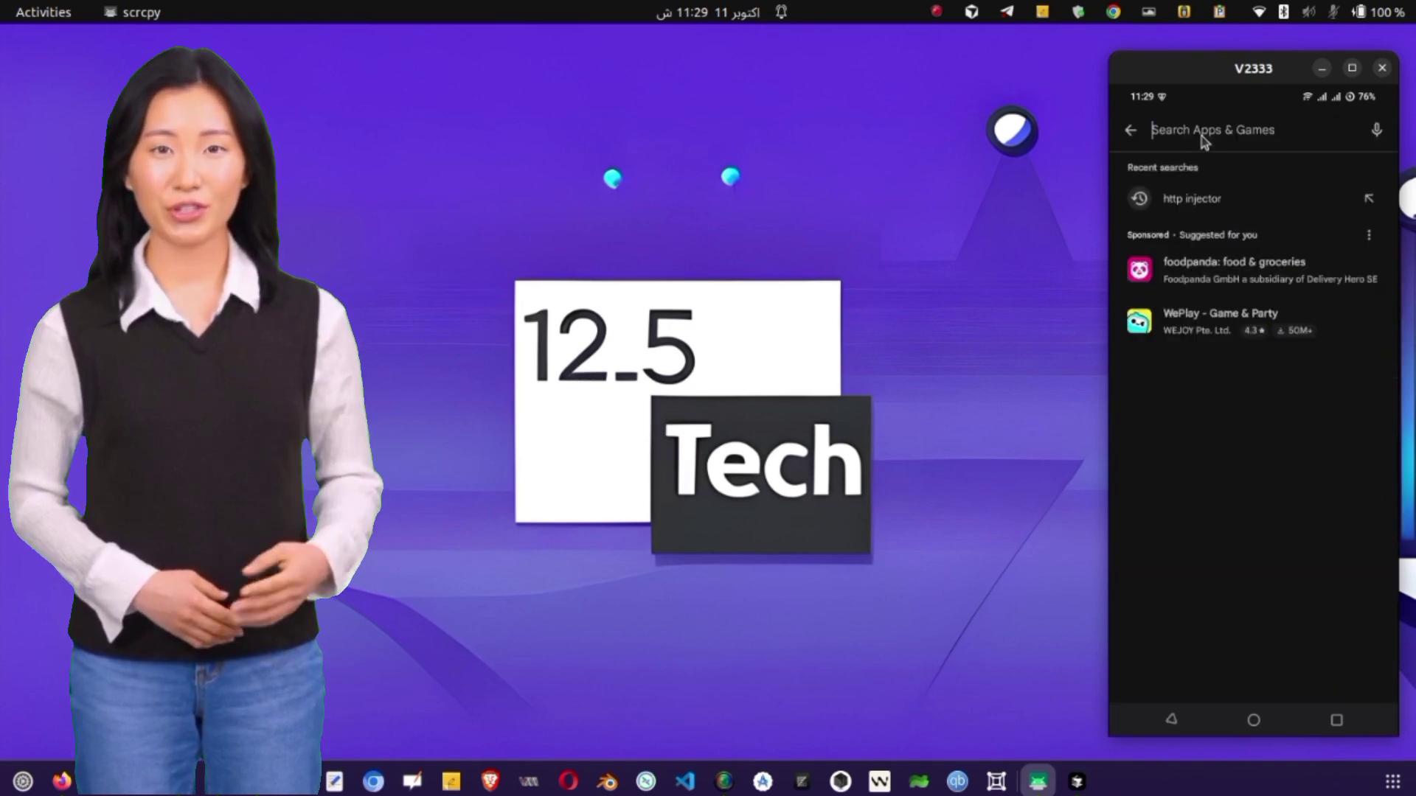
pyautogui.write('h')
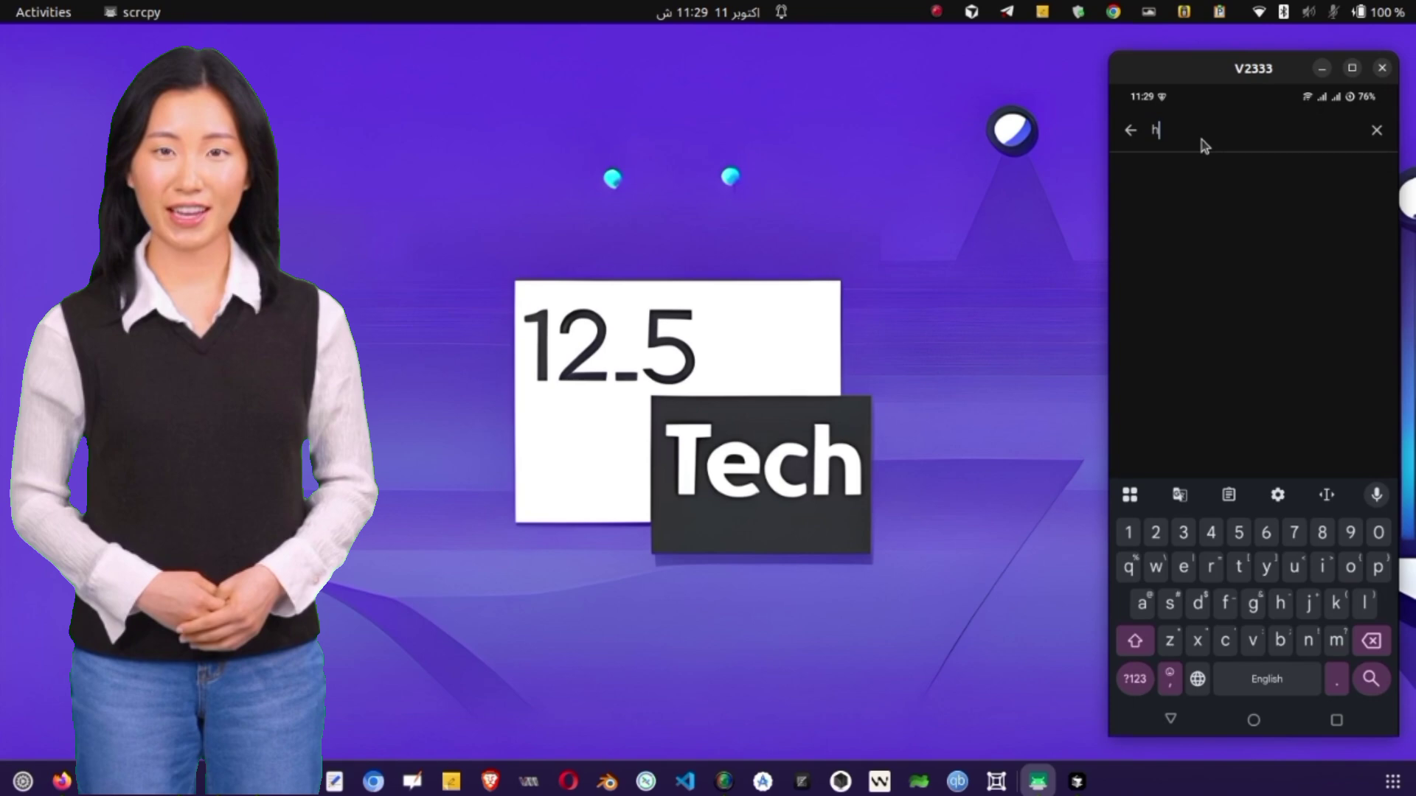
pyautogui.write('ttp')
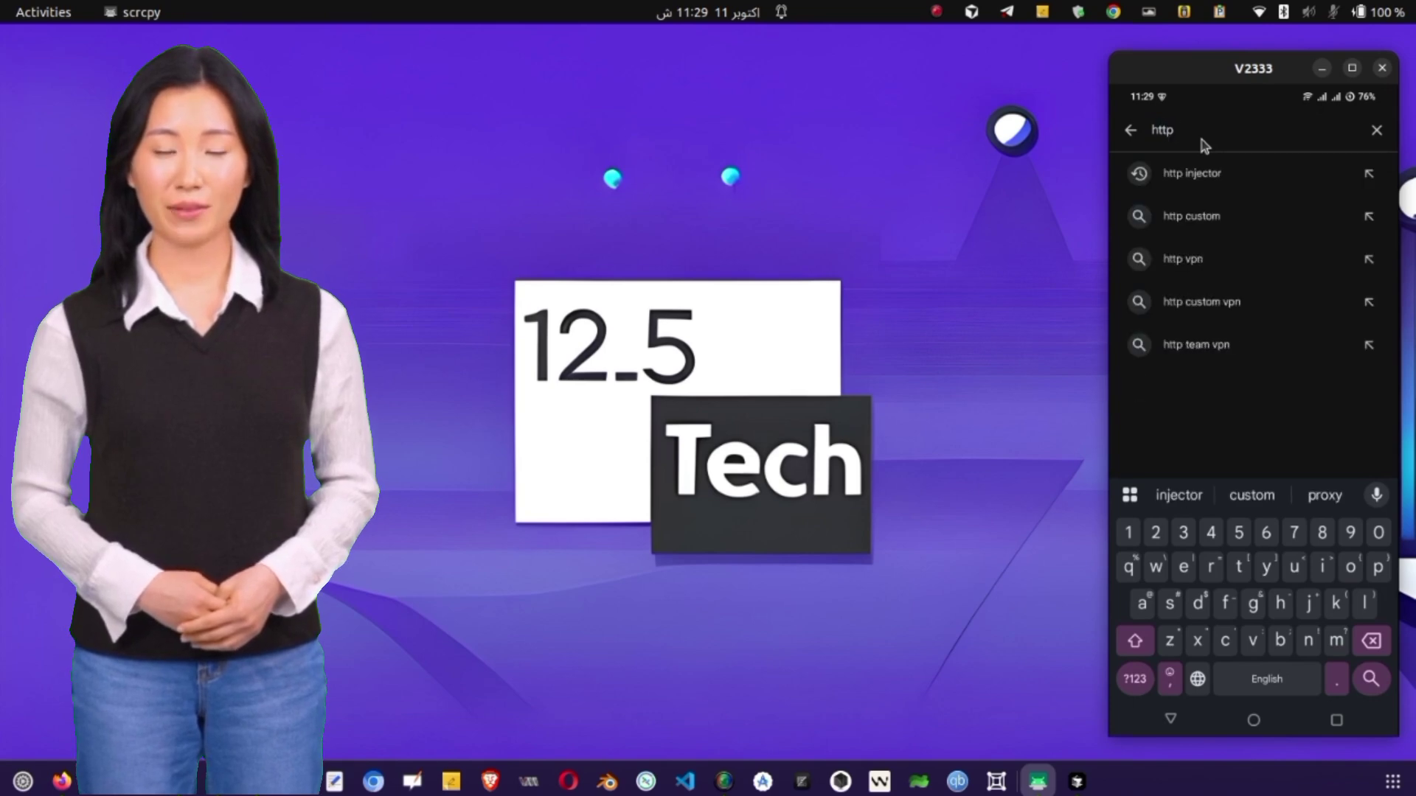
pyautogui.write(' custom')
pyautogui.press('Return')
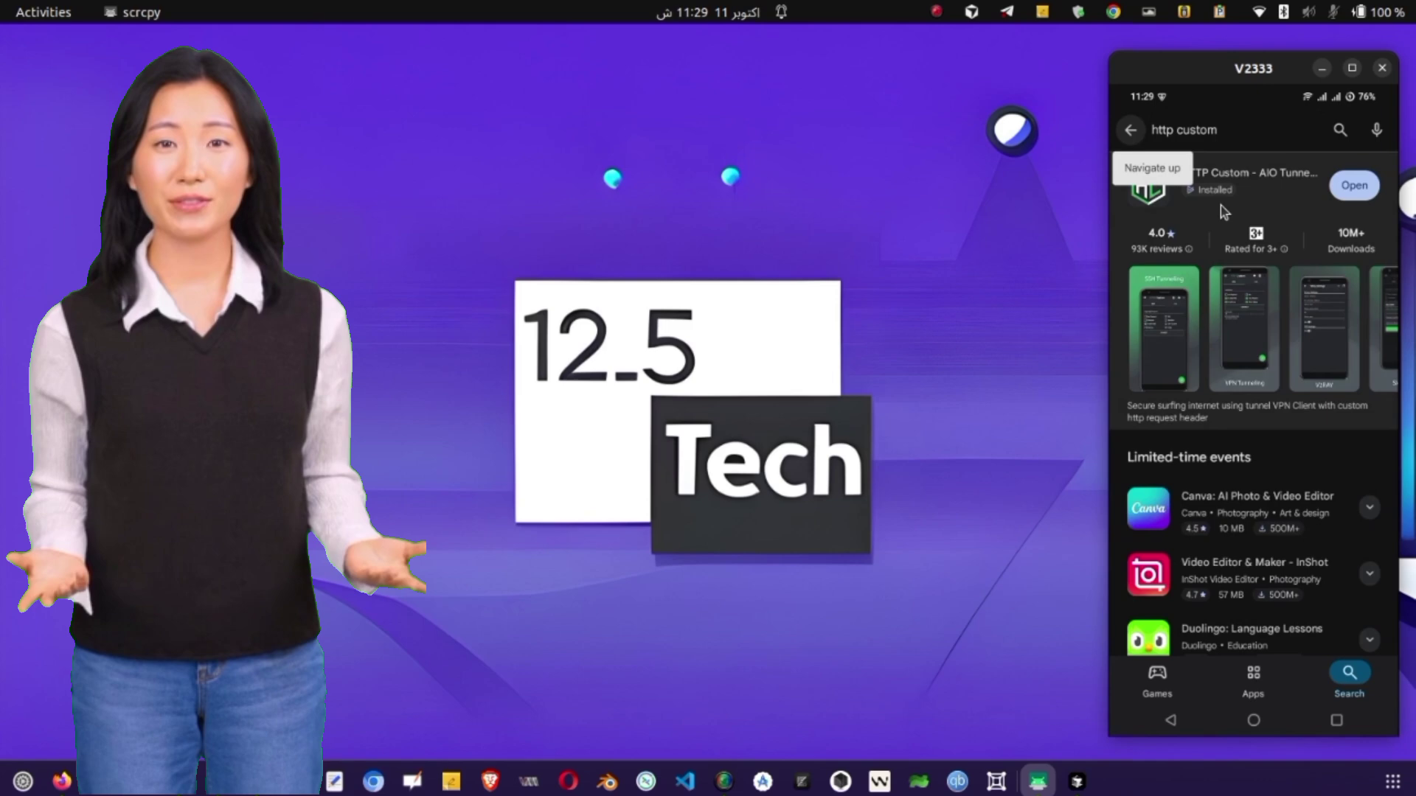
pyautogui.click(1218, 210)
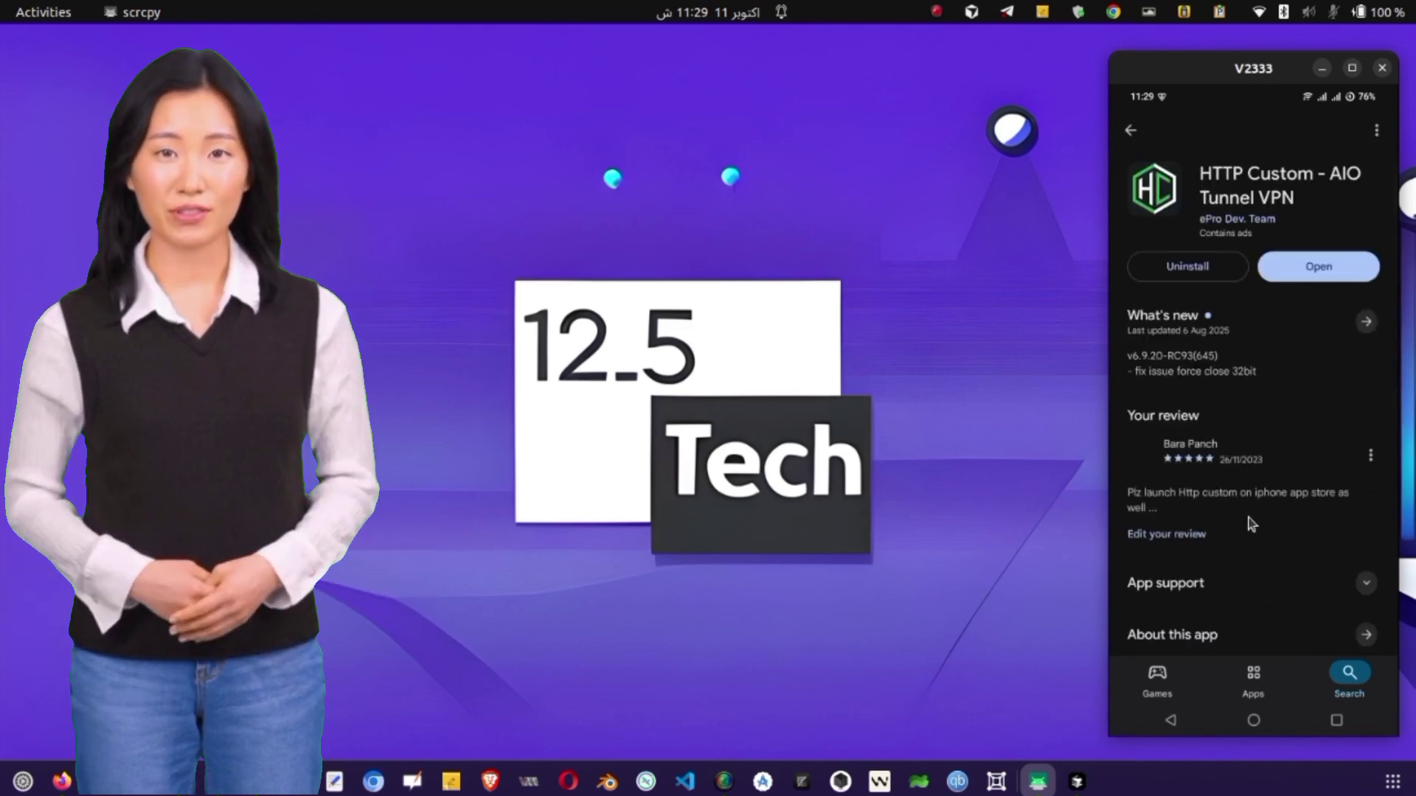
pyautogui.scroll(-5, 1247, 521)
pyautogui.scroll(3, 1245, 522)
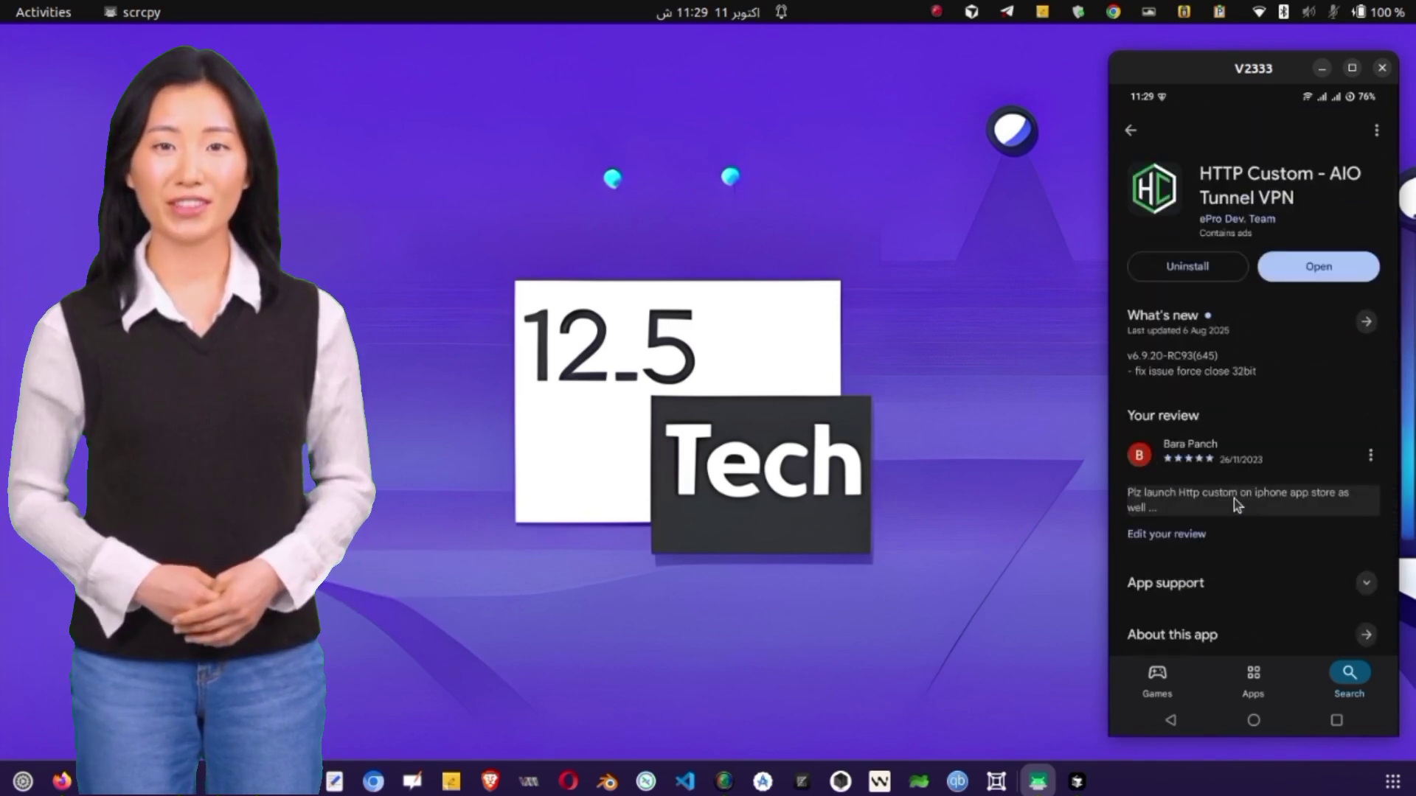
# - Go back to Play Store search and search for 'zivpn', fixing a typo
pyautogui.click(1129, 132)
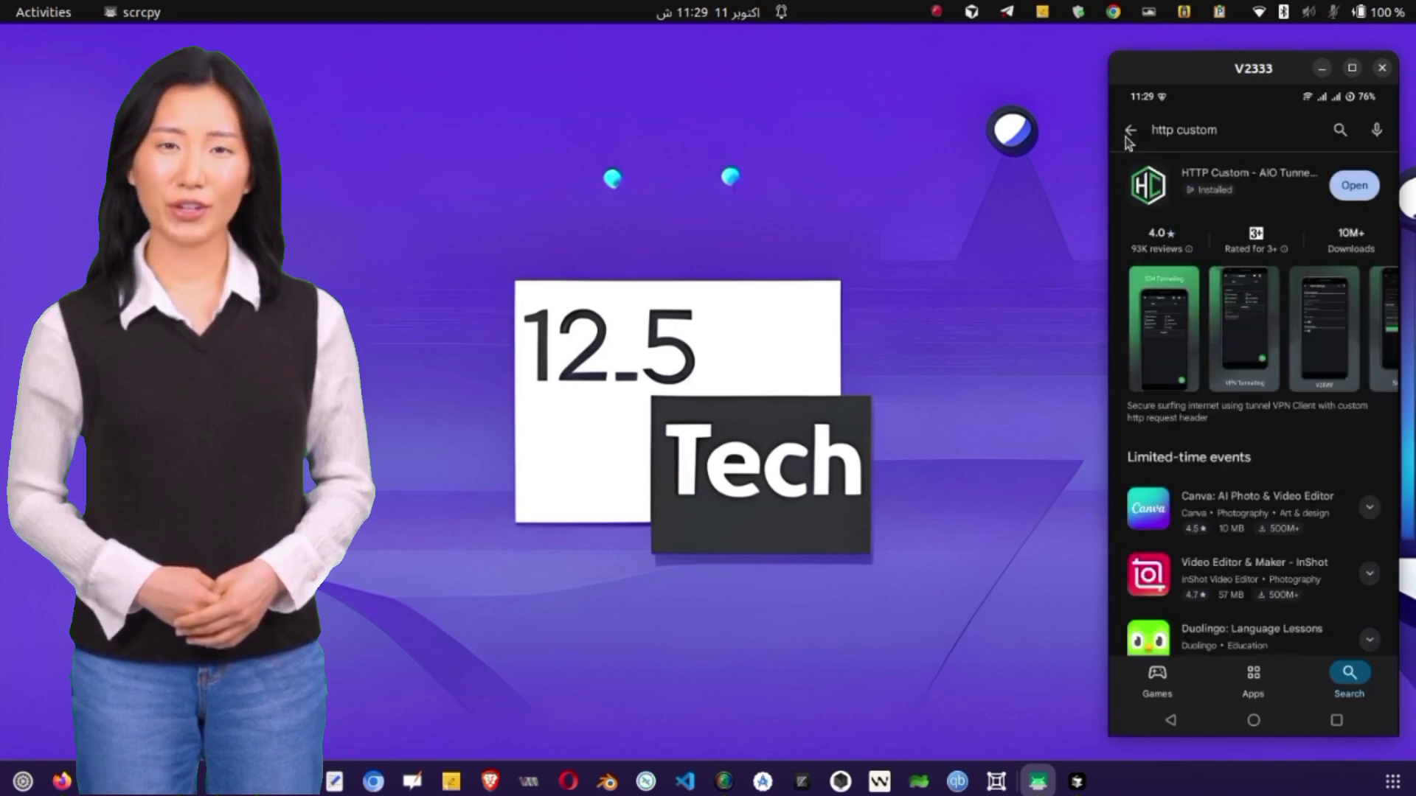
pyautogui.click(1128, 134)
pyautogui.click(1181, 133)
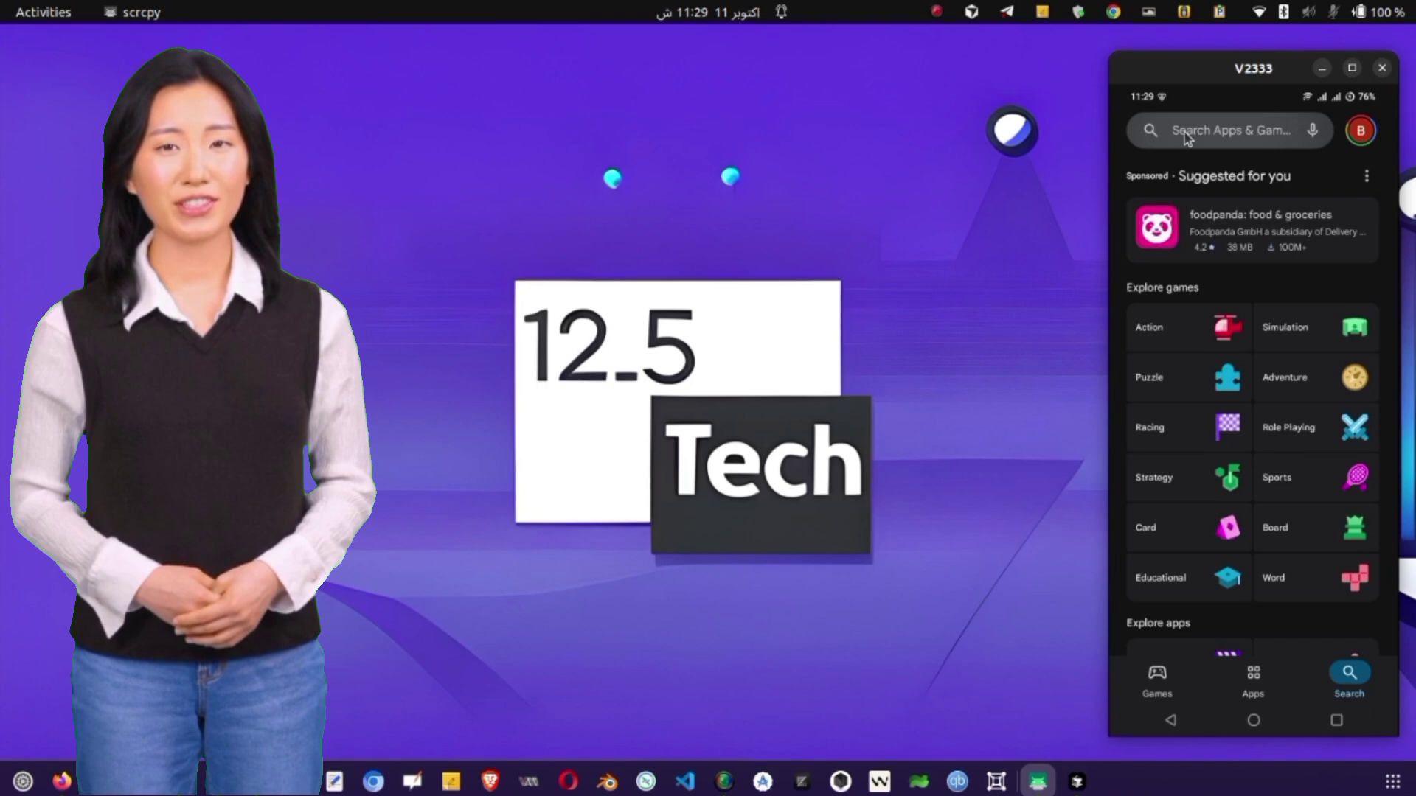
pyautogui.write('zivon')
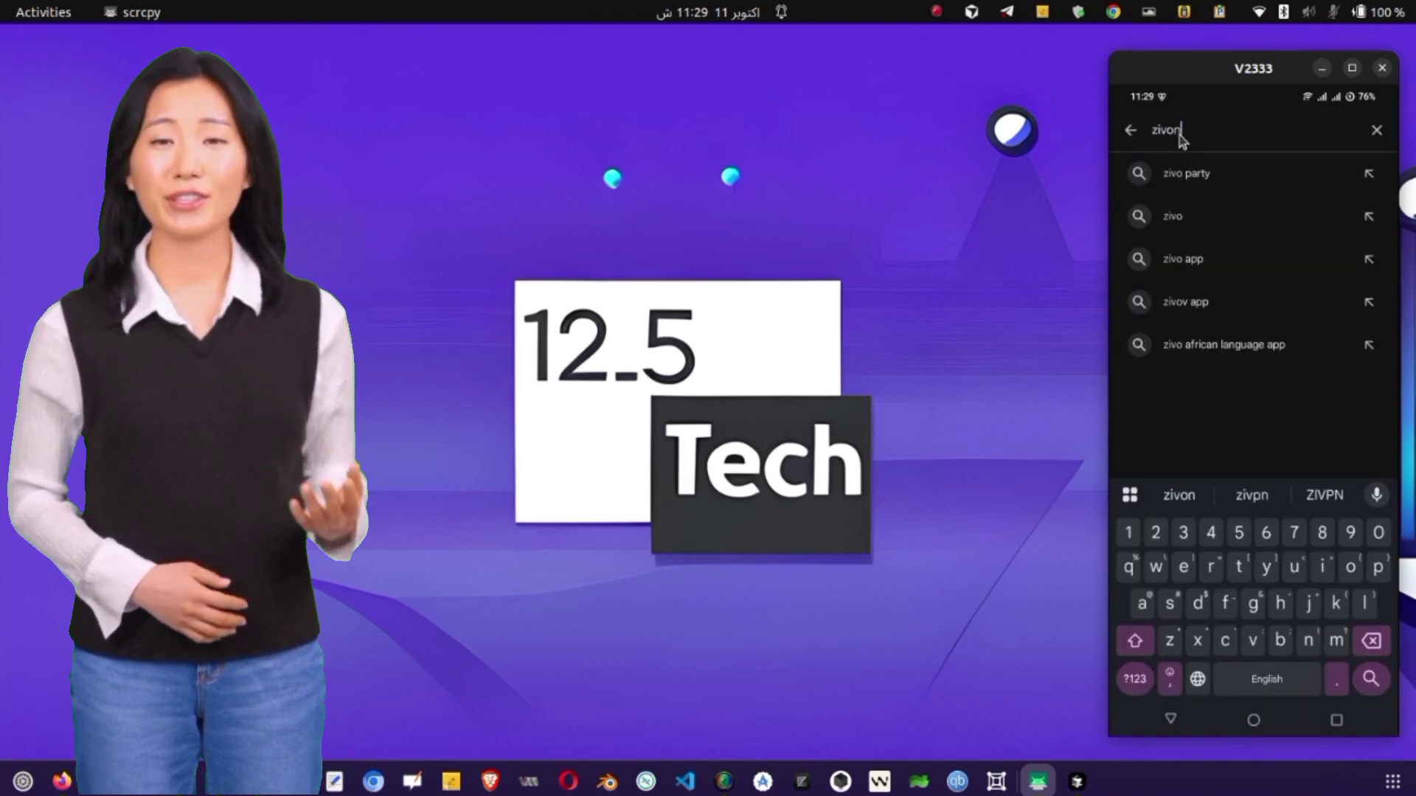
pyautogui.press('BackSpace')
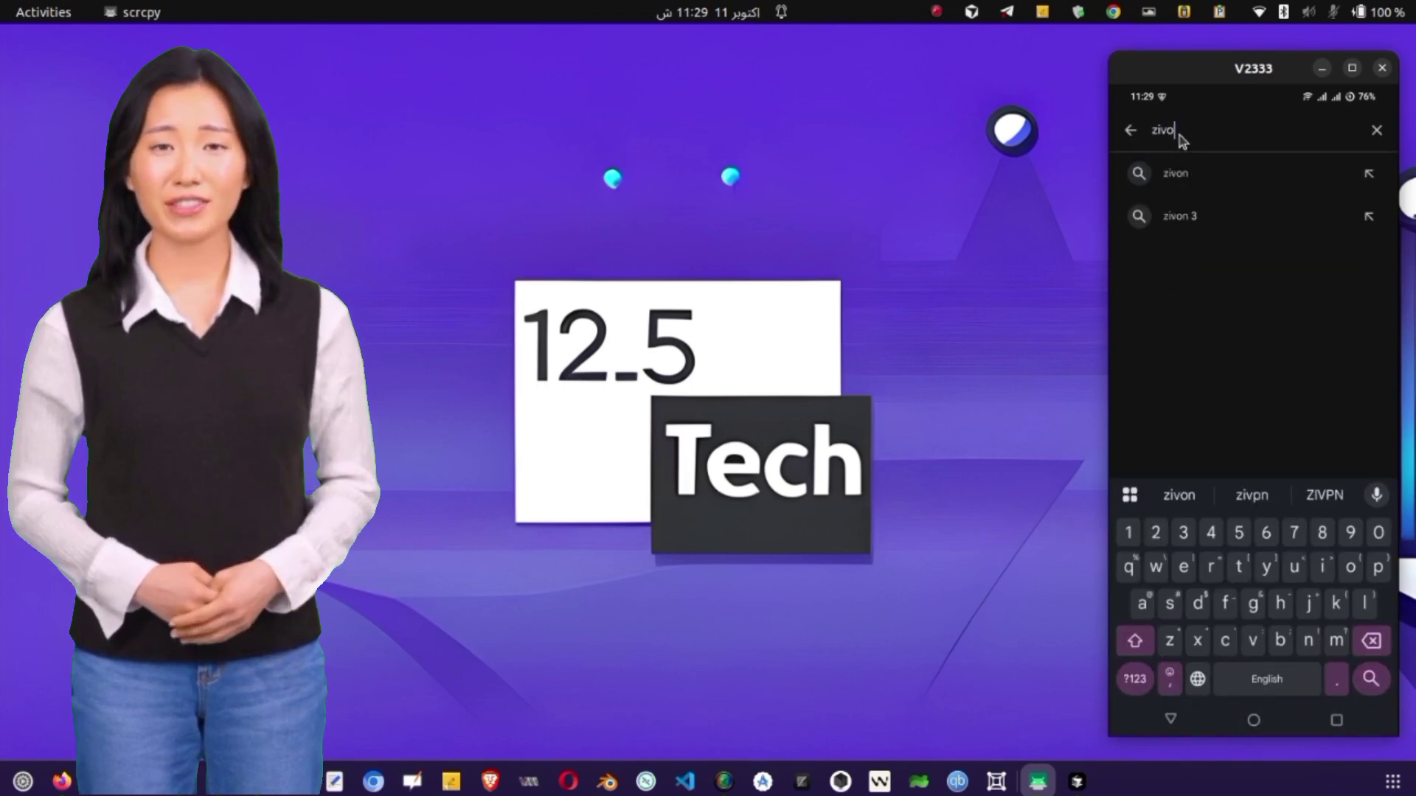
pyautogui.write('pn')
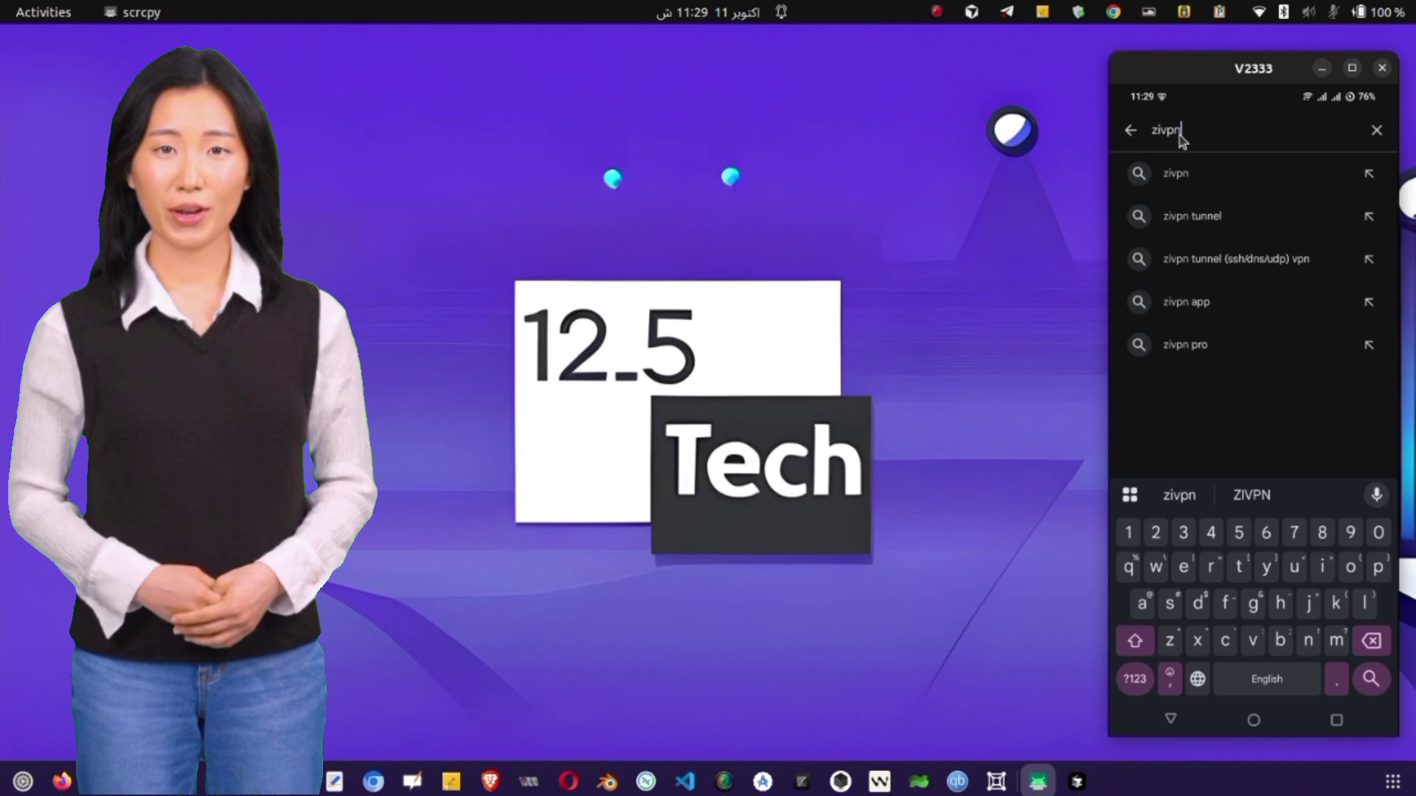
pyautogui.press('Return')
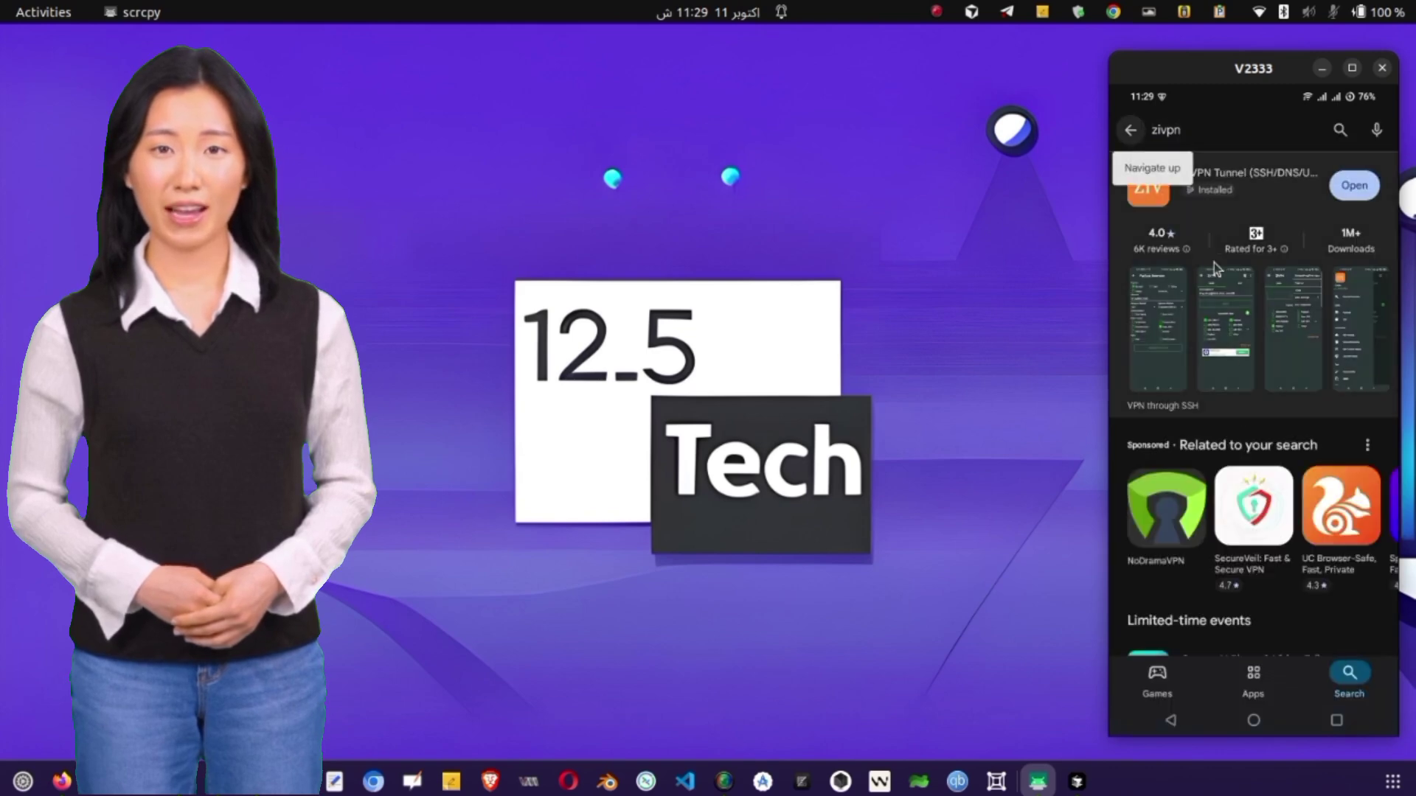
pyautogui.scroll(-2, 1223, 370)
pyautogui.scroll(-2, 1225, 372)
pyautogui.scroll(-2, 1226, 372)
pyautogui.scroll(-1, 1225, 371)
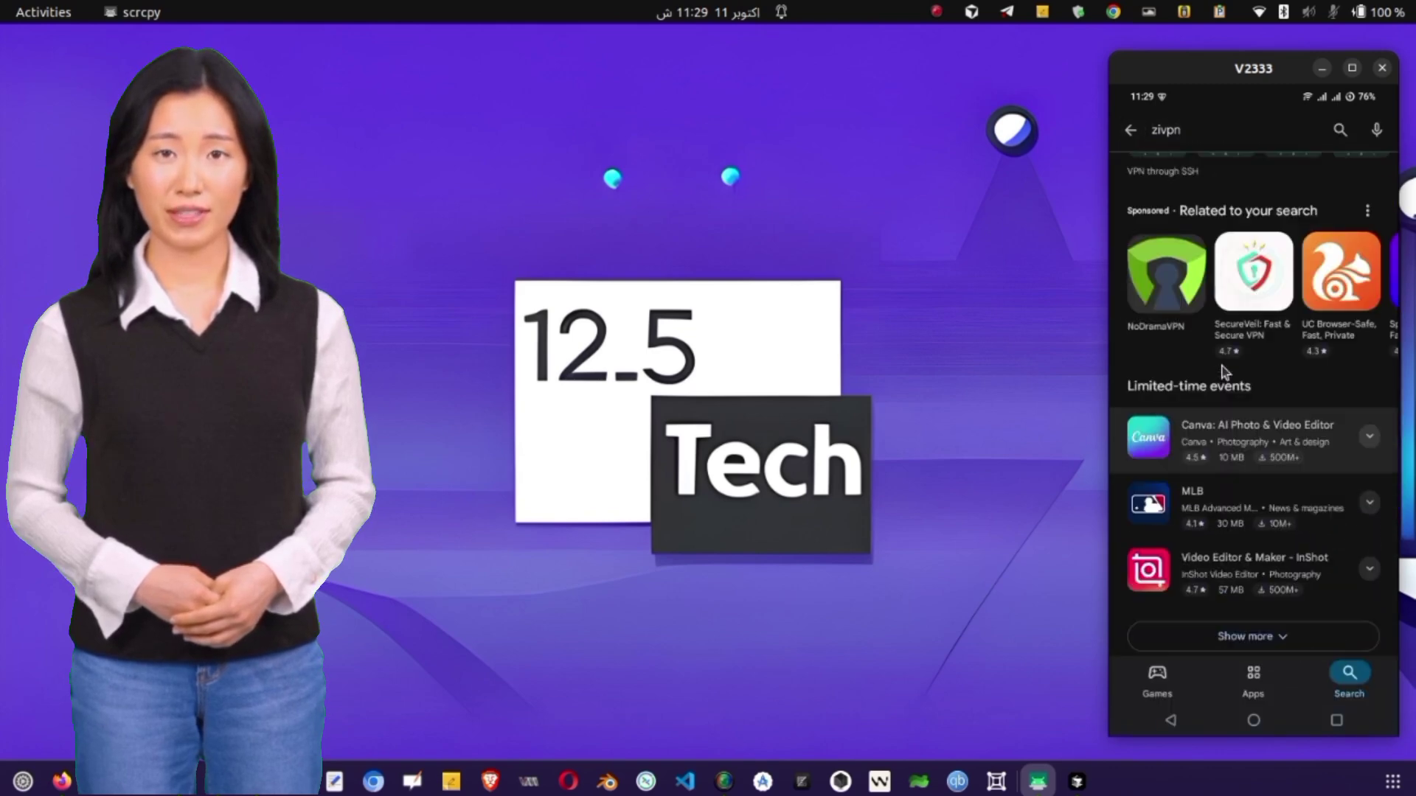
pyautogui.scroll(5, 1223, 332)
# - Confirm ZIVPN Tunnel's page shows it installed, then swipe Play Store away in Recents
pyautogui.click(1221, 203)
pyautogui.scroll(-1, 1218, 331)
pyautogui.scroll(-2, 1218, 331)
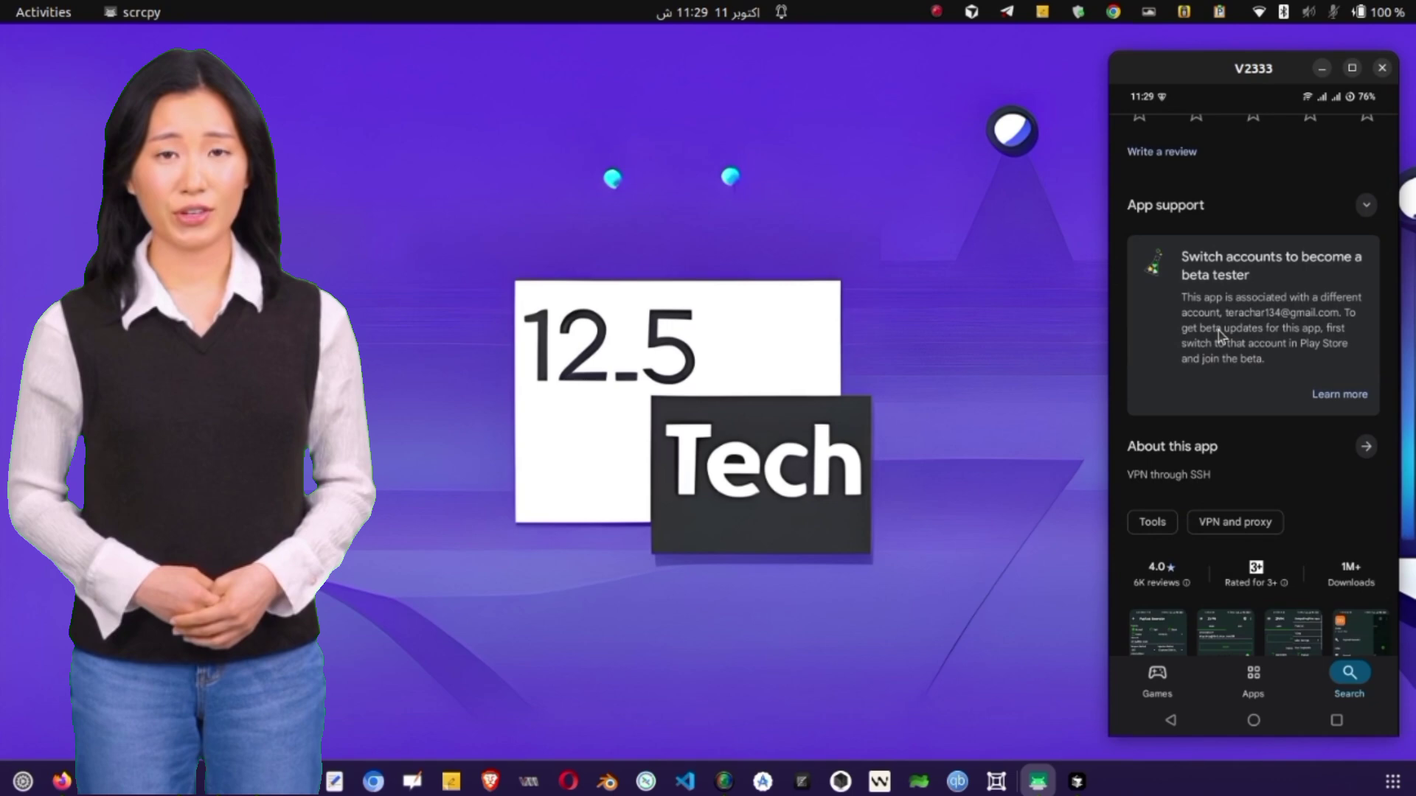
pyautogui.scroll(3, 1218, 331)
pyautogui.click(1336, 724)
pyautogui.moveTo(1306, 611); pyautogui.dragTo(1286, 83)
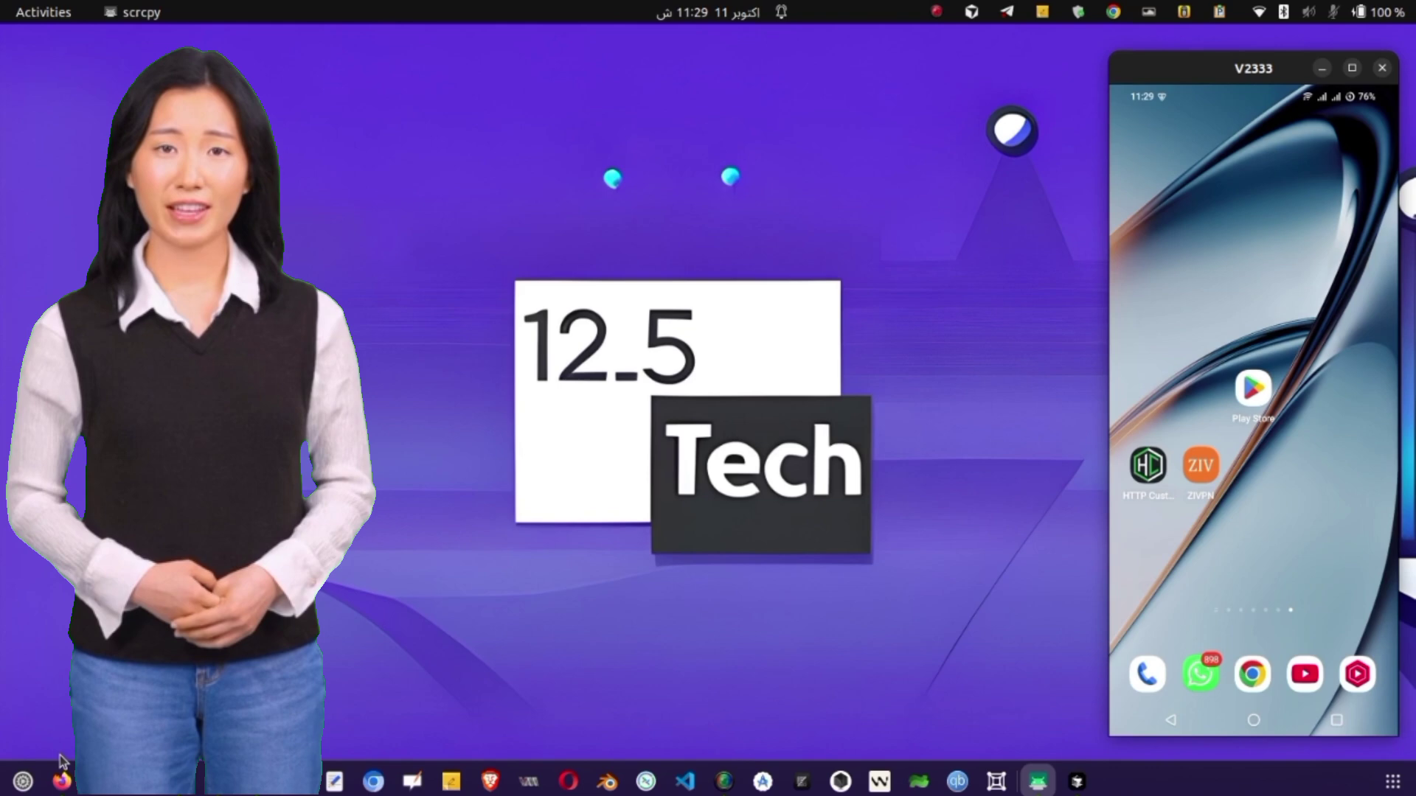
# - Search Google for 'udp custom' from Firefox's address bar
pyautogui.click(61, 782)
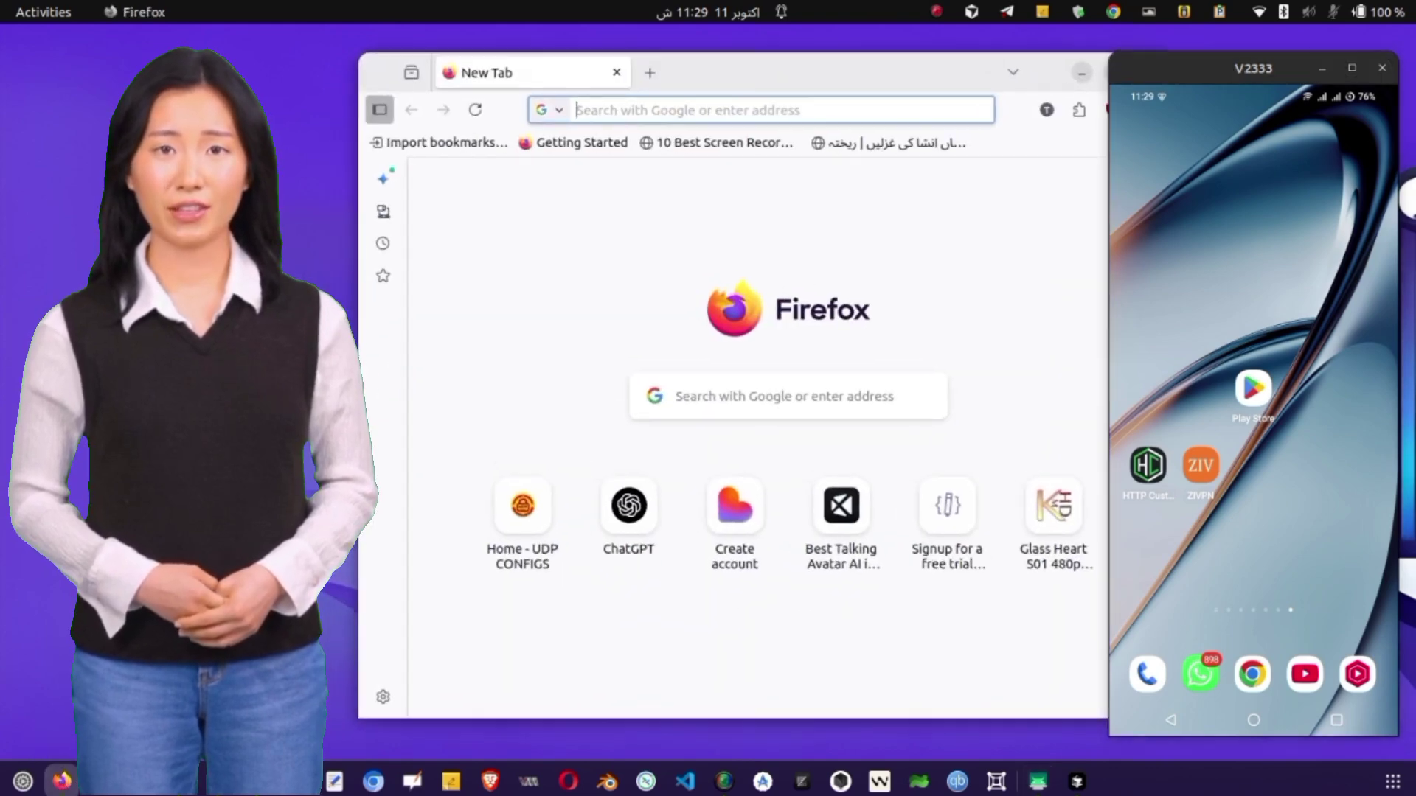
pyautogui.write('udp ')
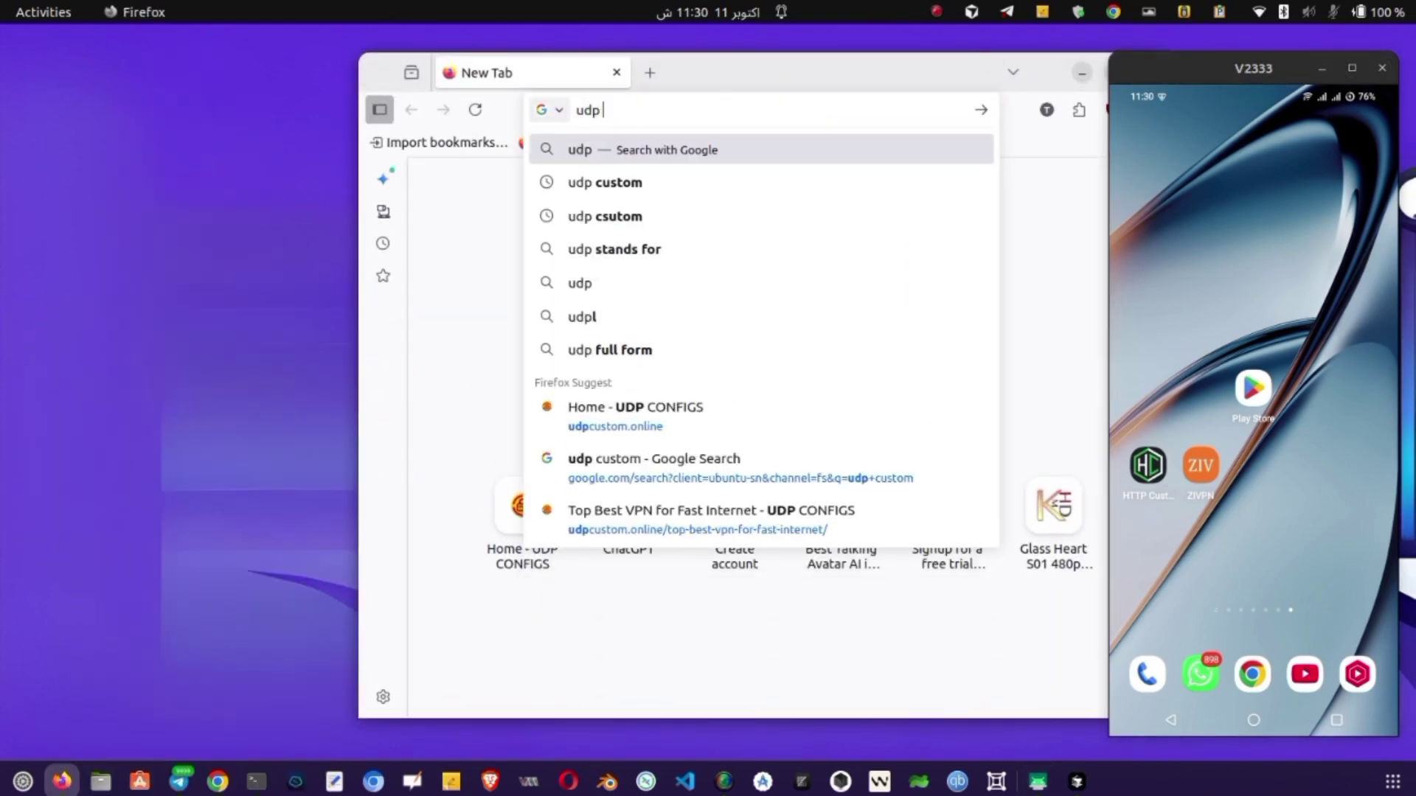
pyautogui.write('custom')
pyautogui.press('Return')
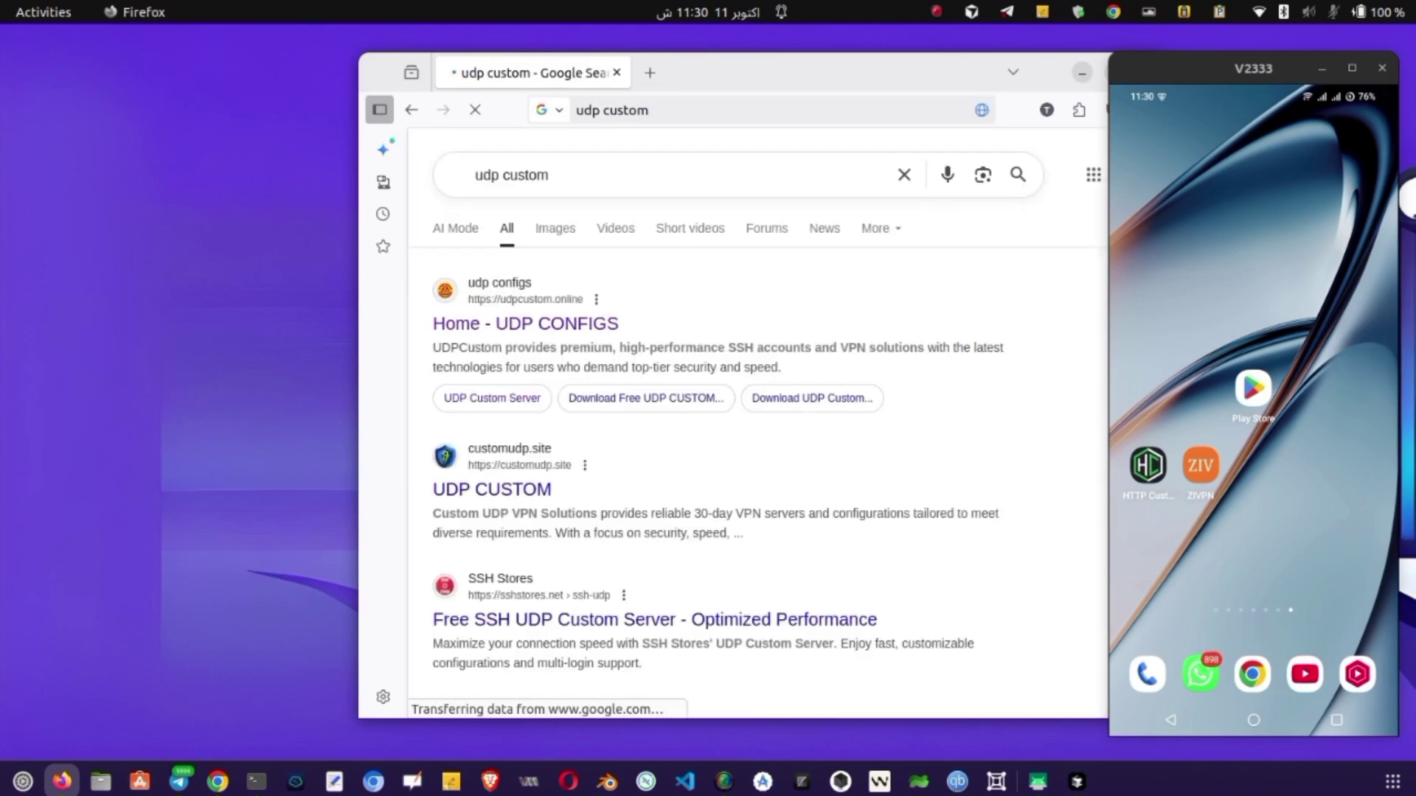
# - On UDP CONFIGS, use Create Psiphon Server for a 7-day US server and copy its access key
pyautogui.click(585, 329)
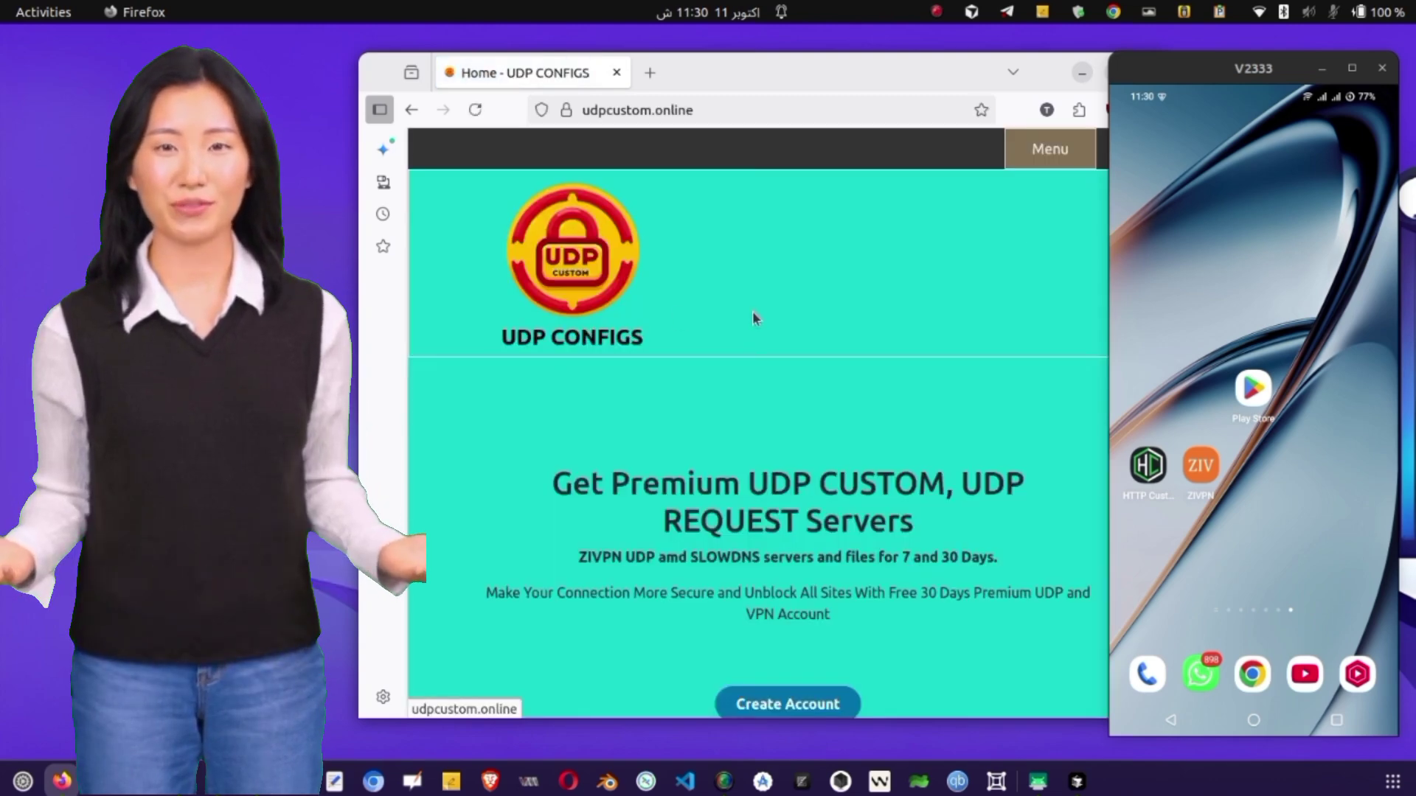
pyautogui.click(1068, 160)
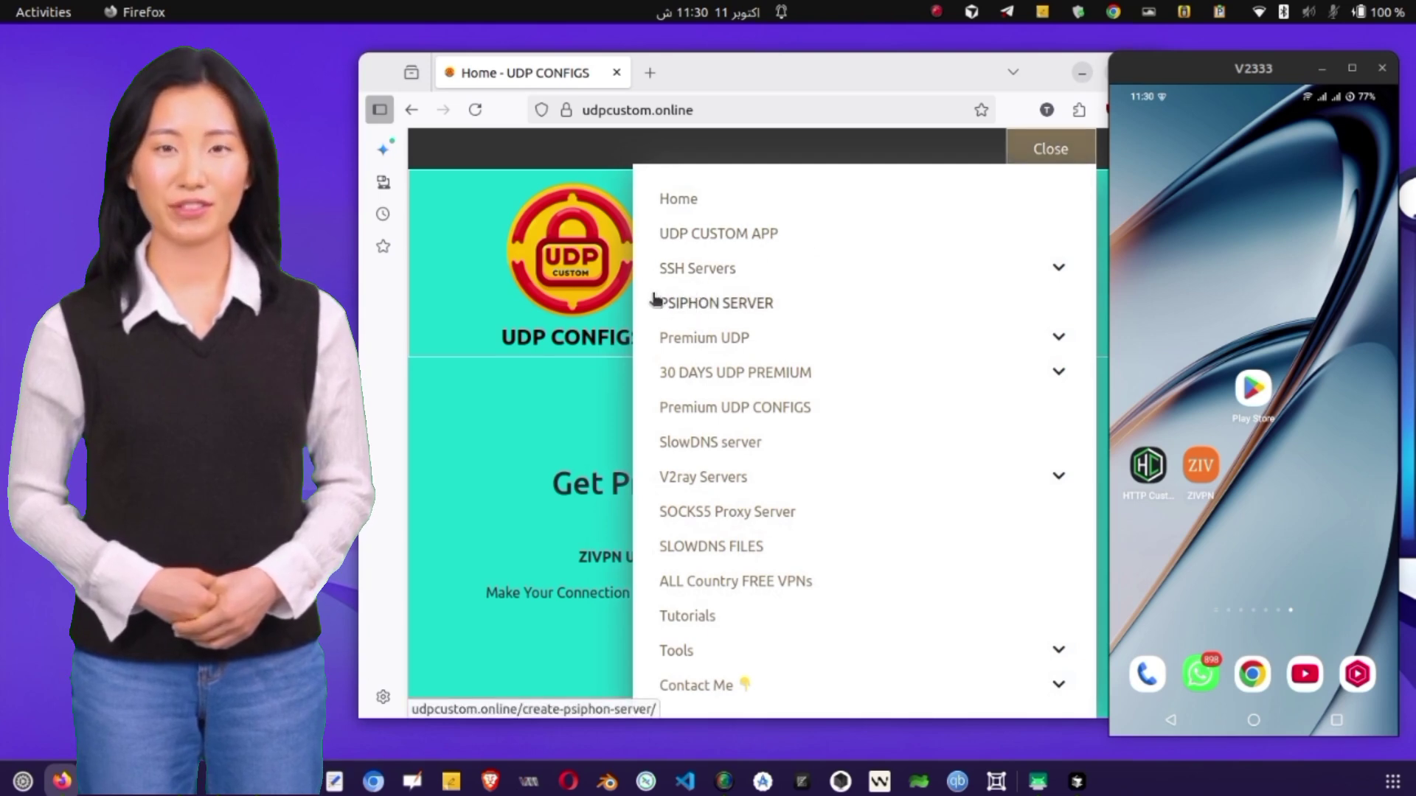
pyautogui.click(758, 306)
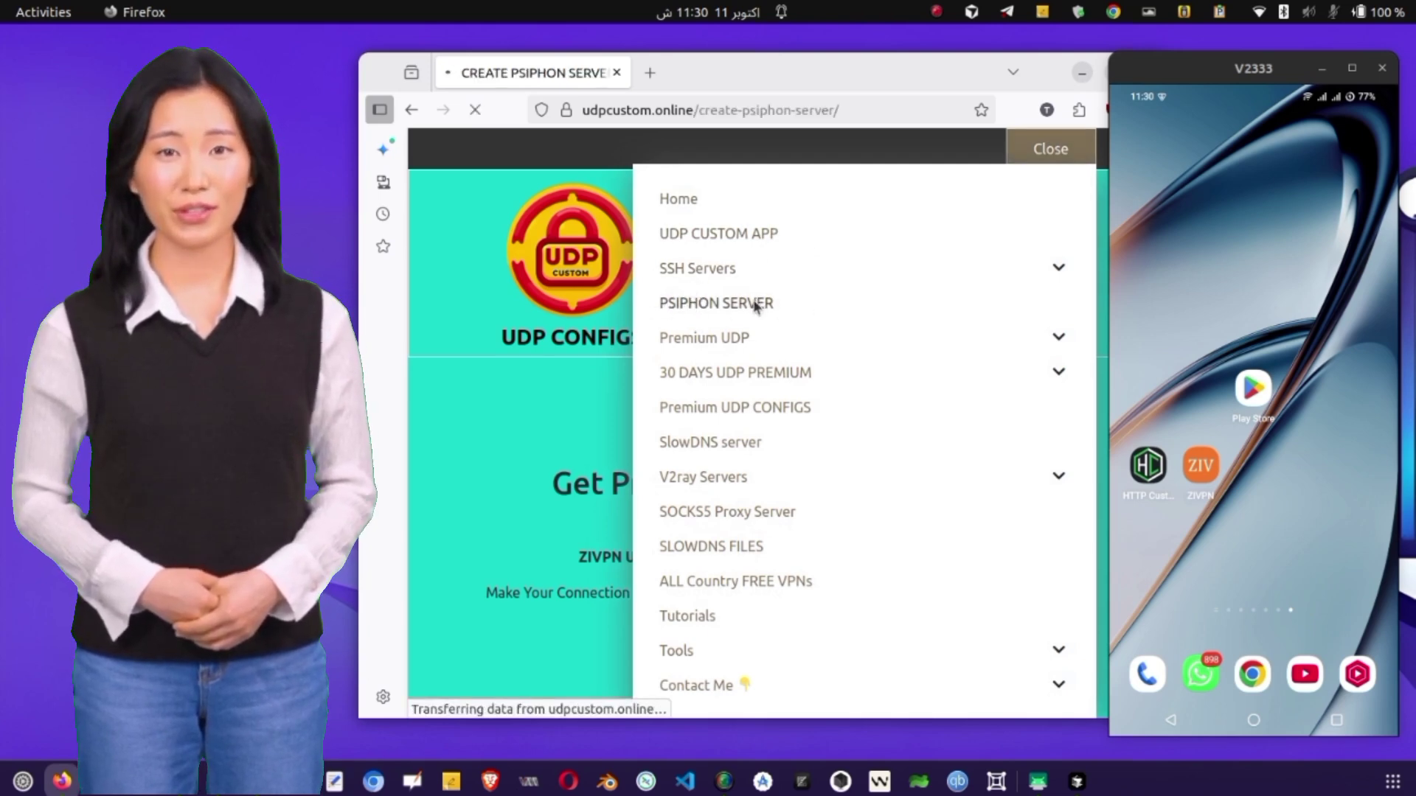
pyautogui.scroll(-5, 750, 299)
pyautogui.scroll(3, 747, 297)
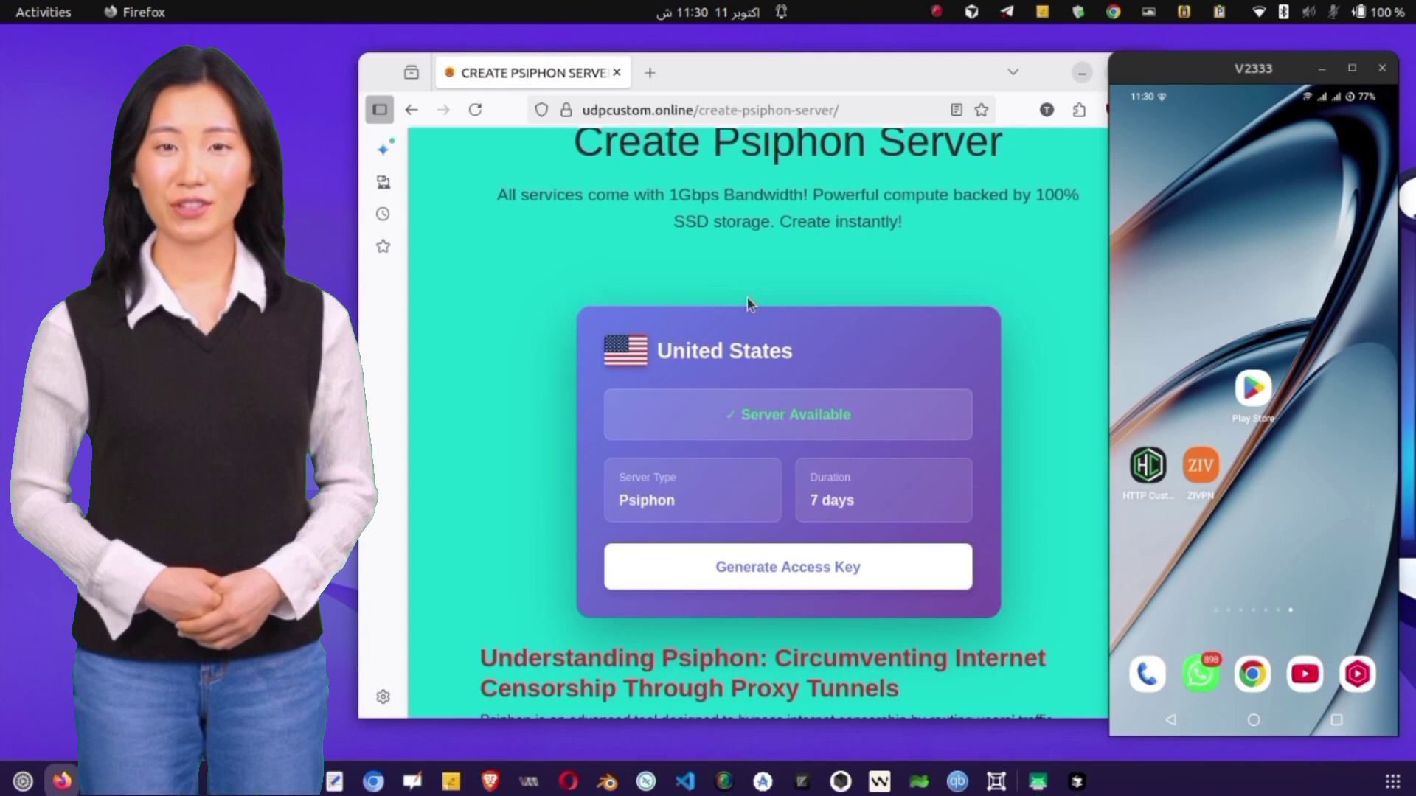
pyautogui.click(906, 580)
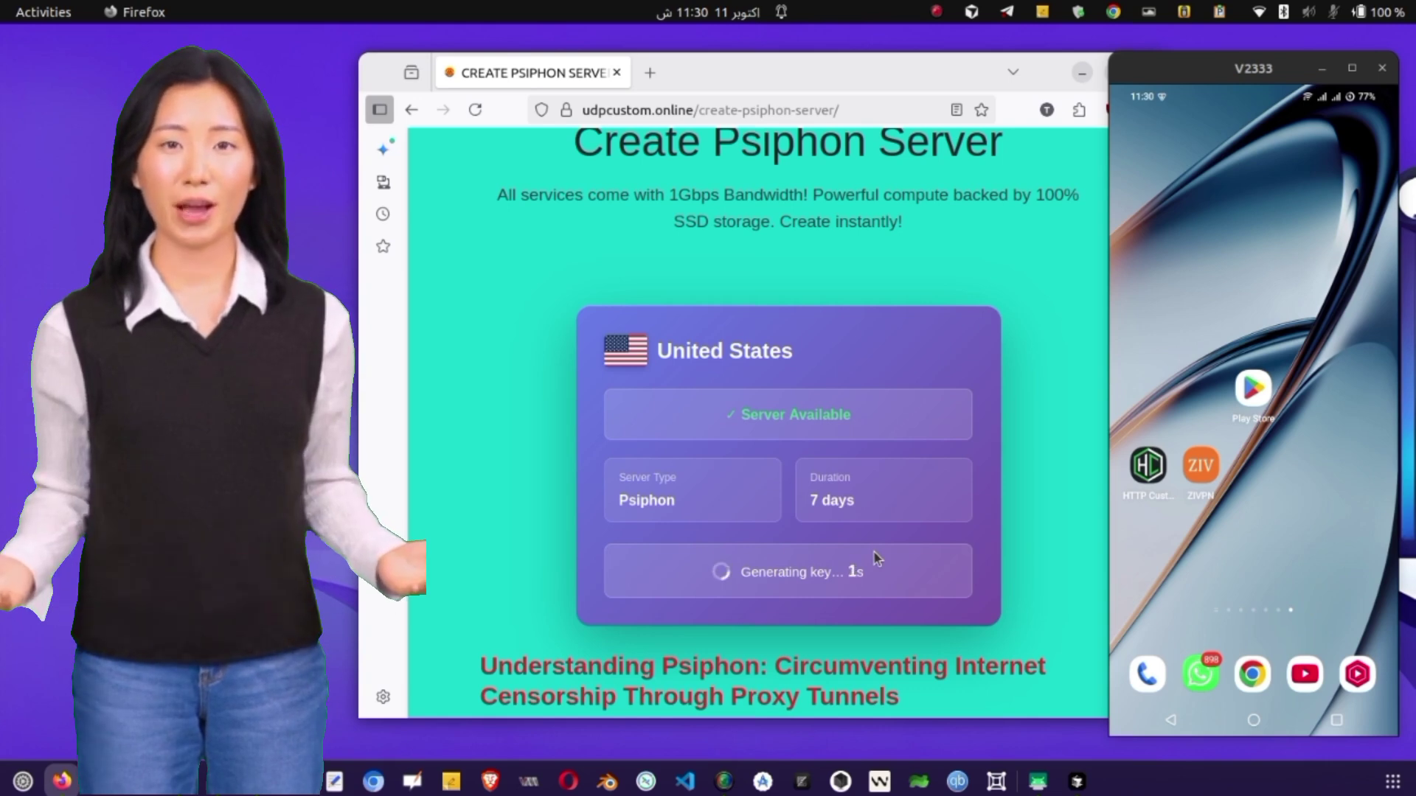
pyautogui.scroll(-2, 874, 552)
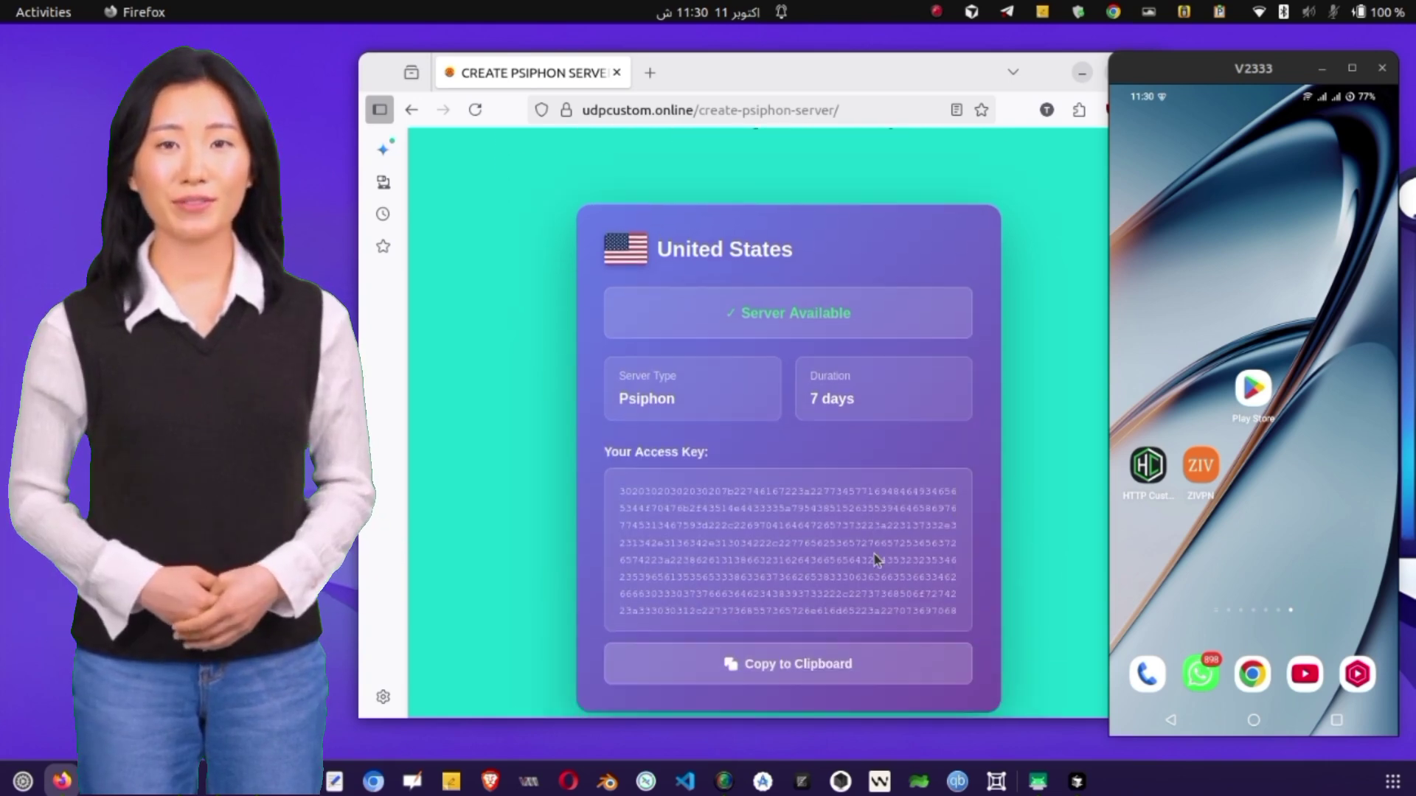
pyautogui.scroll(-1, 875, 552)
pyautogui.scroll(-4, 976, 344)
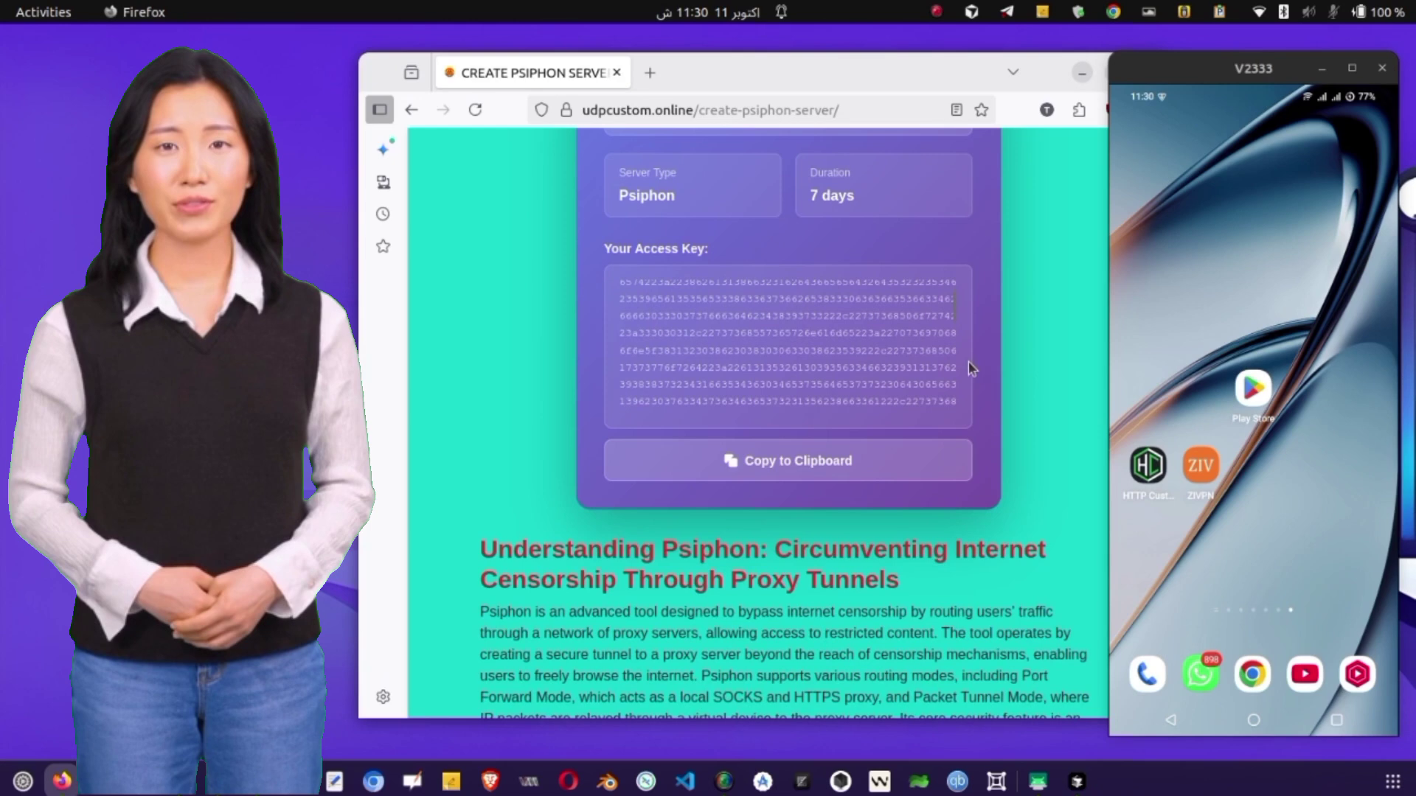
pyautogui.scroll(2, 963, 395)
pyautogui.click(785, 564)
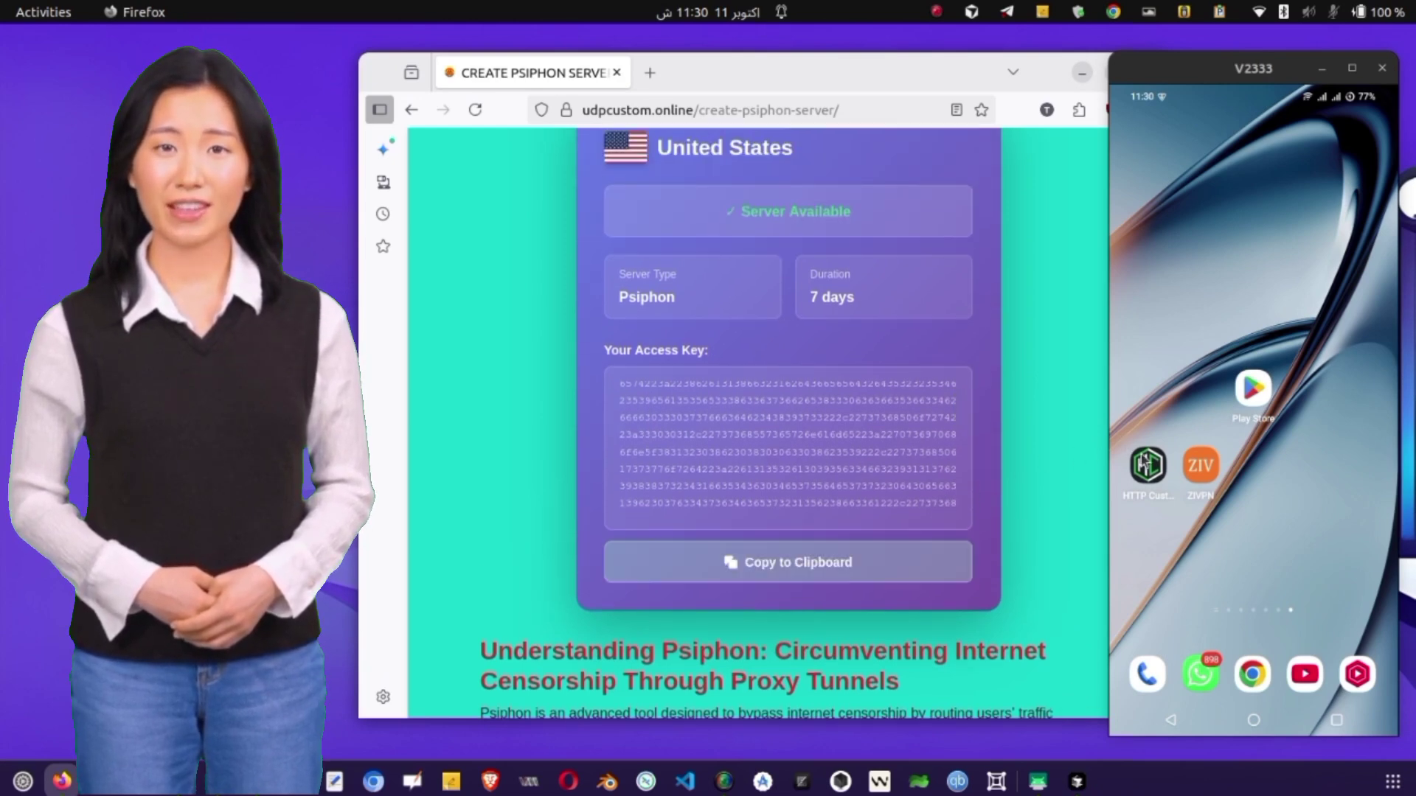
# - Launch HTTP Custom, tick Psiphon mode, and open Psiphon Settings from the settings menu
pyautogui.click(1140, 460)
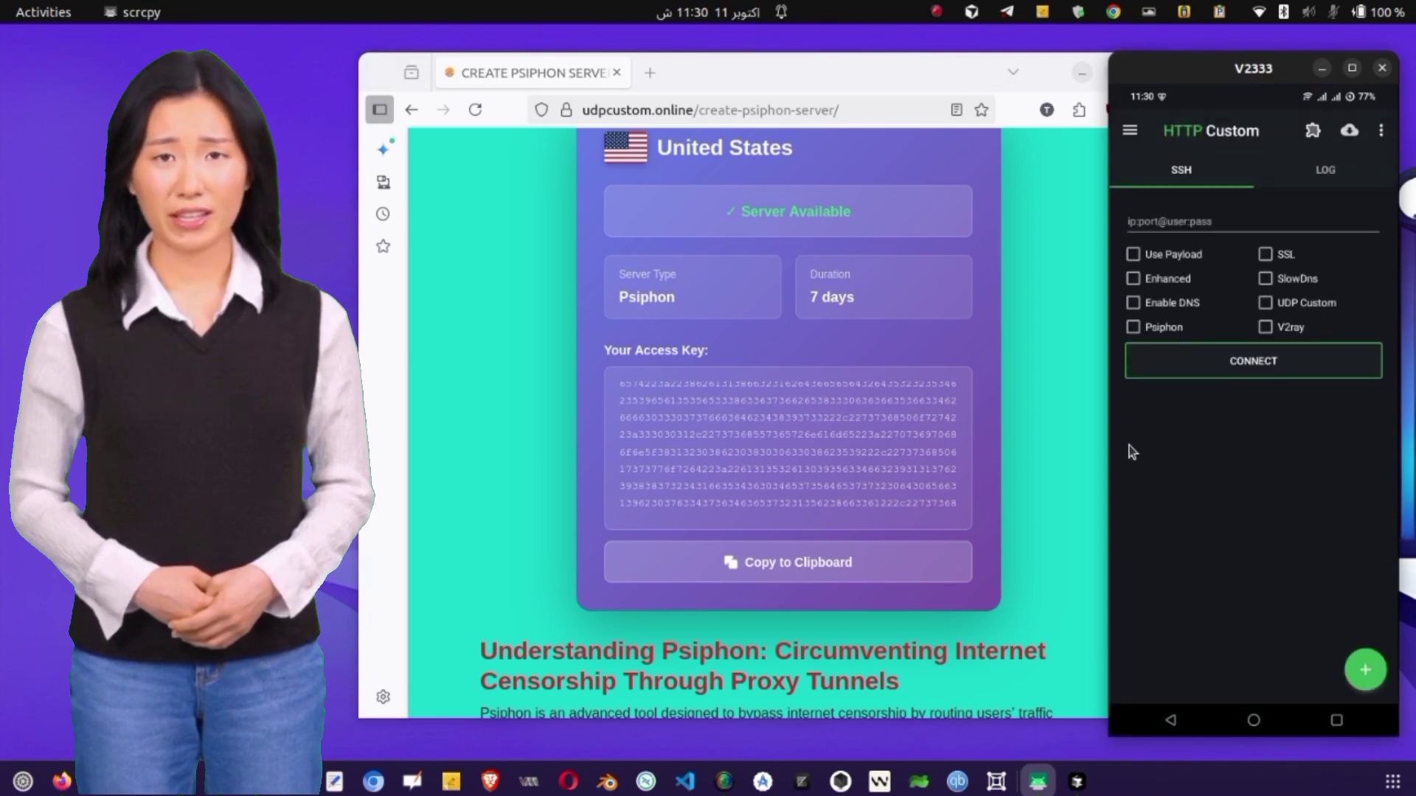
pyautogui.click(1137, 328)
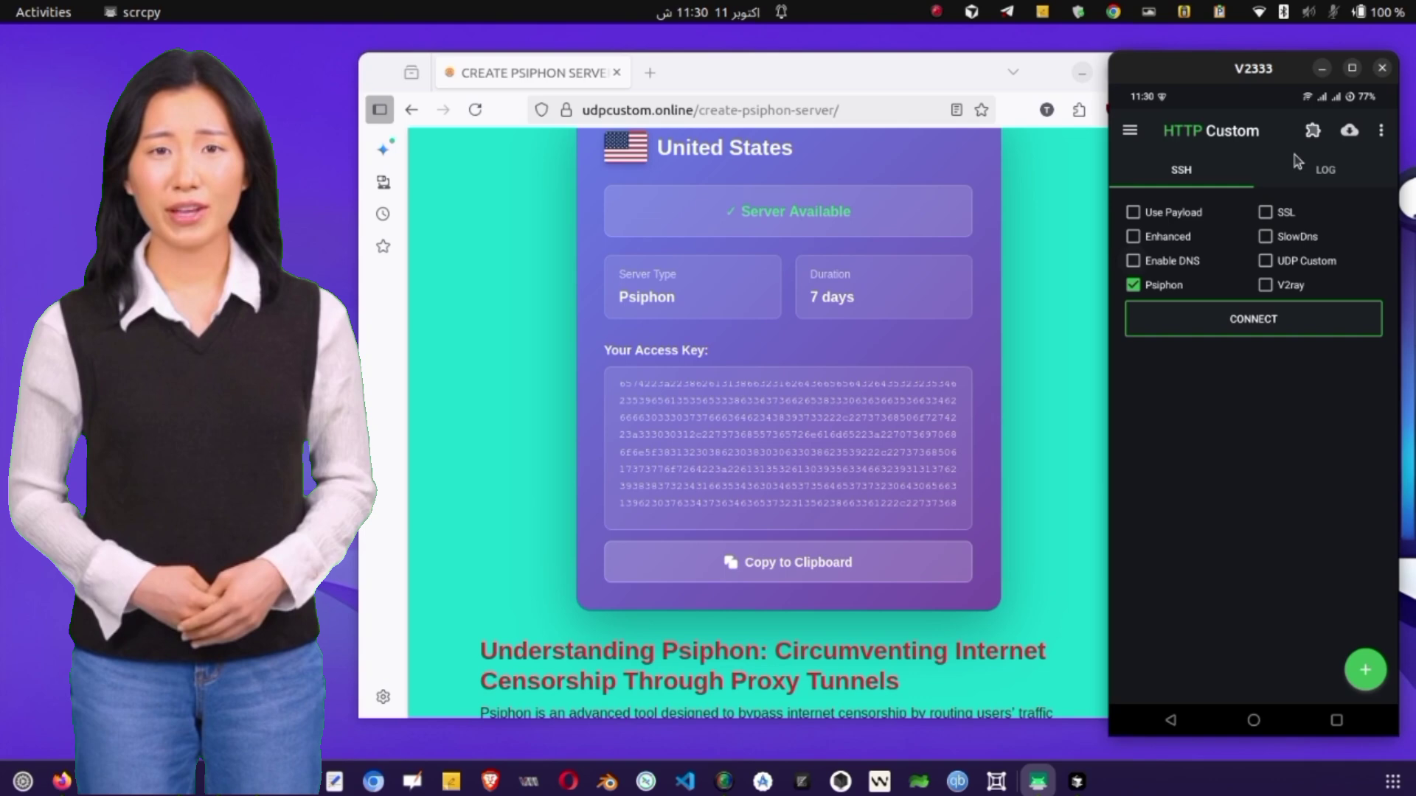
pyautogui.click(1309, 132)
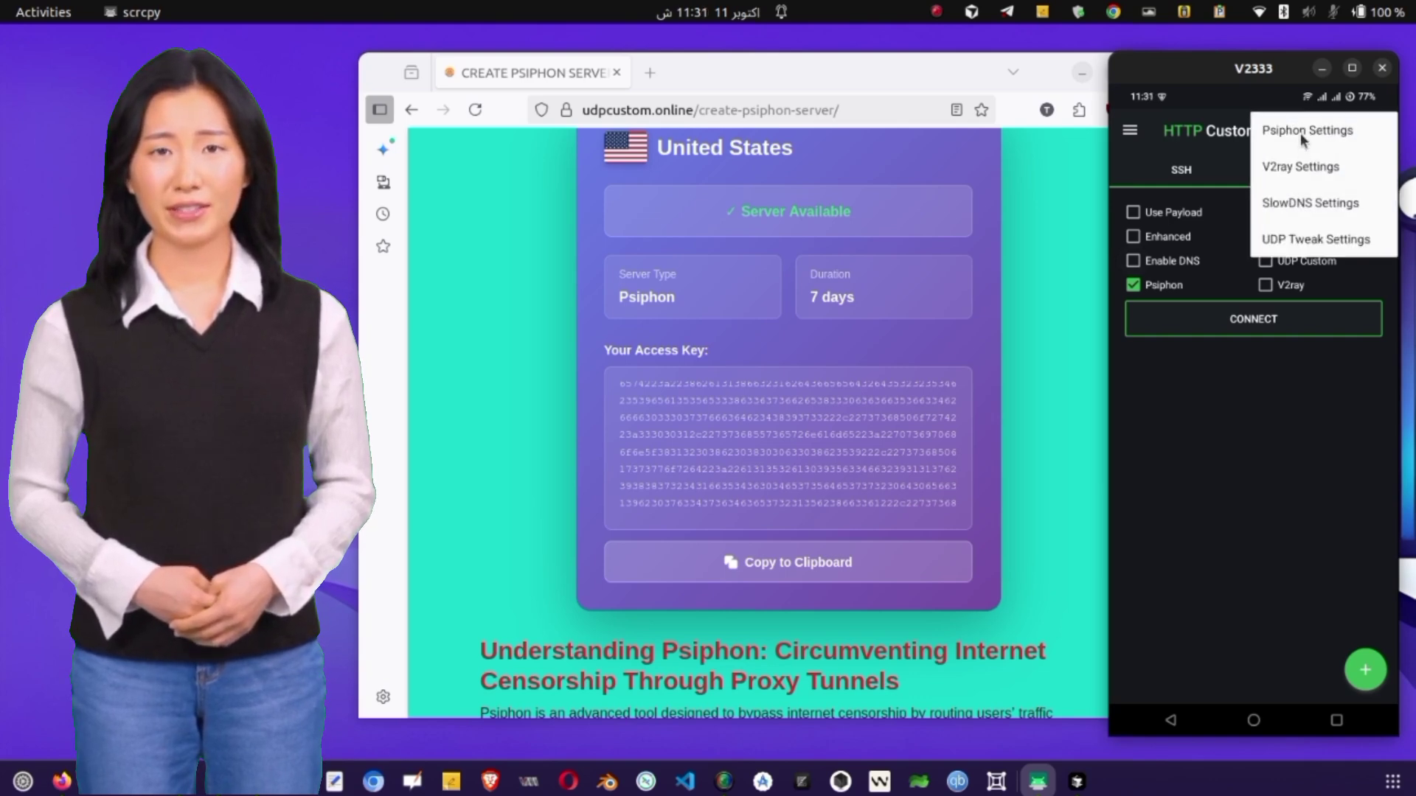
pyautogui.click(1299, 133)
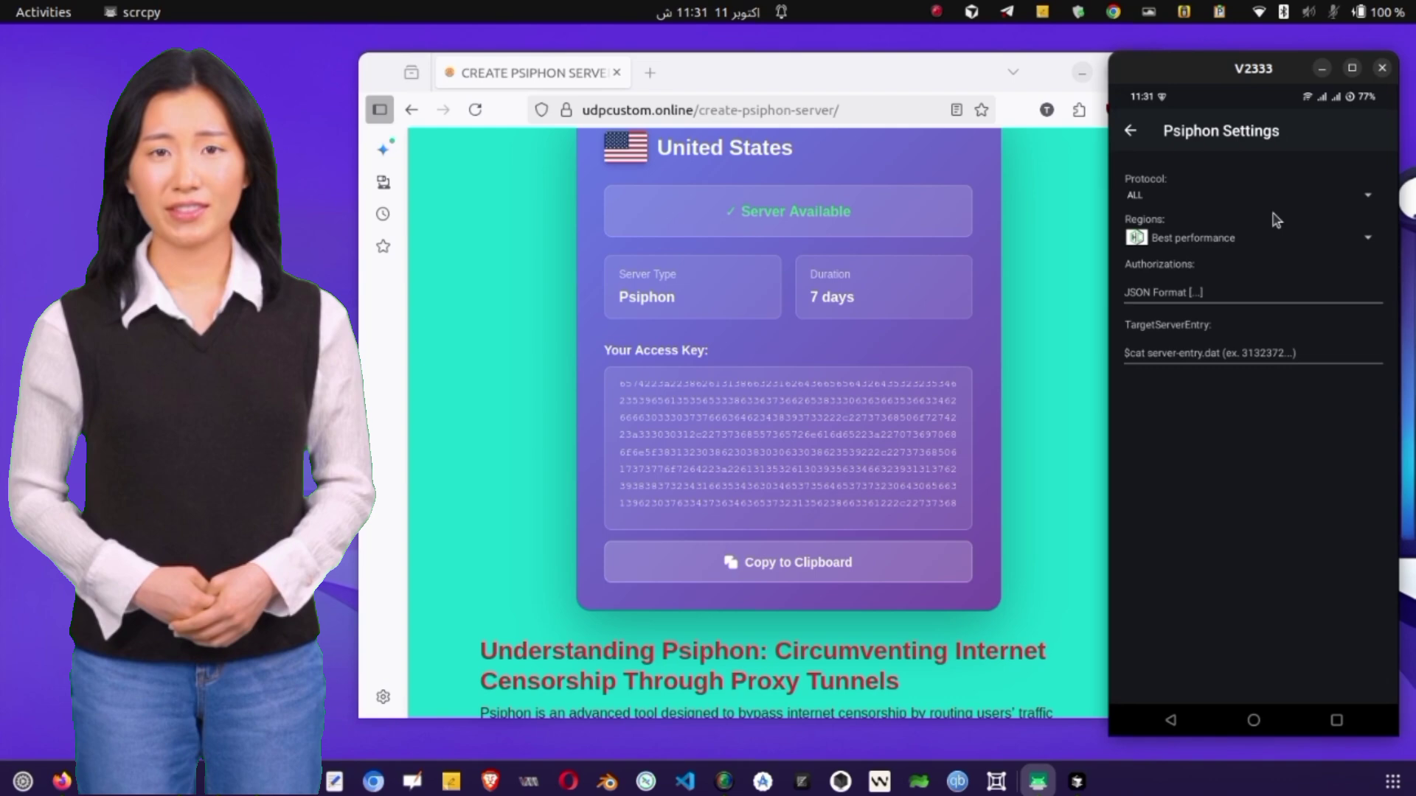
# - Keep protocol ALL and region Best performance, and paste the access key into TargetServerEntry
pyautogui.click(1215, 199)
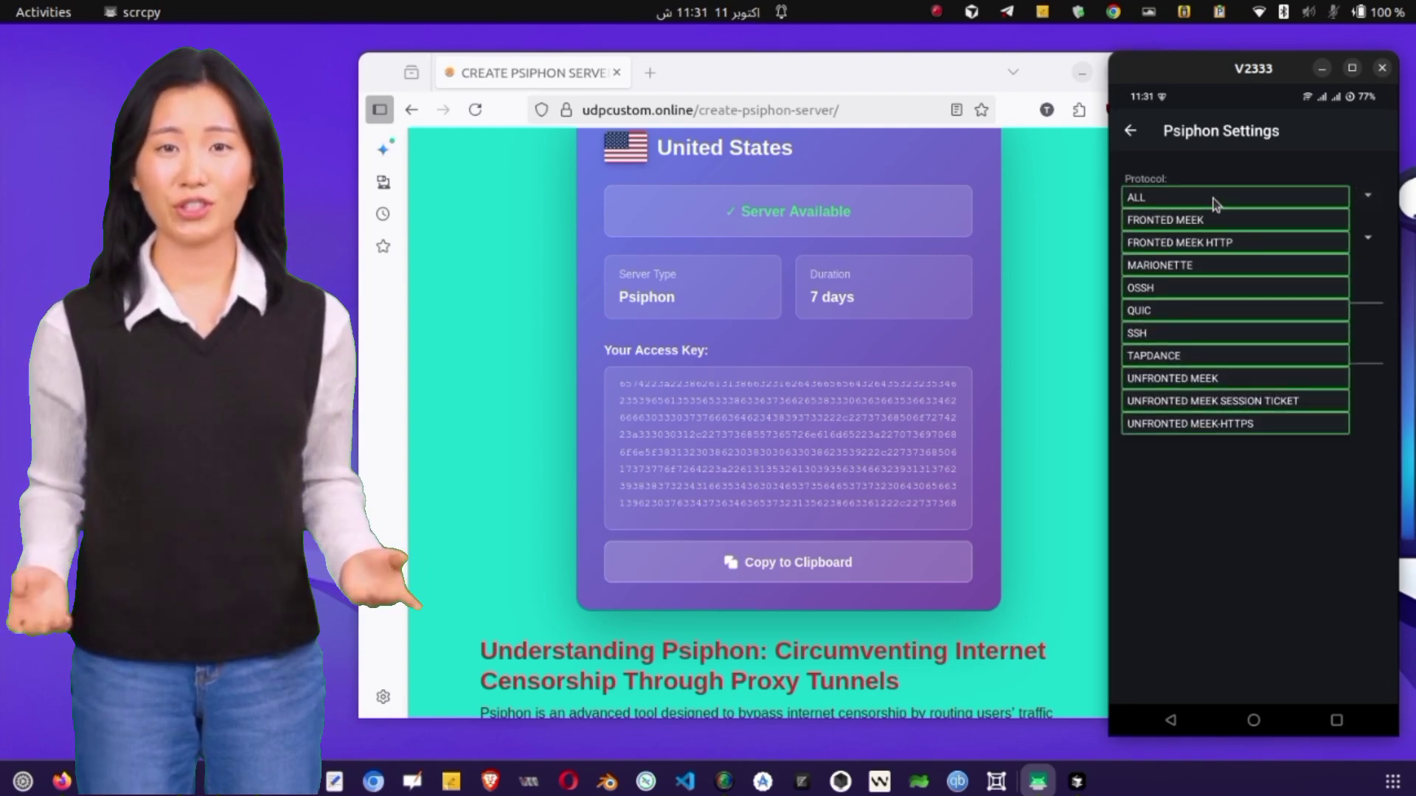
pyautogui.click(1215, 200)
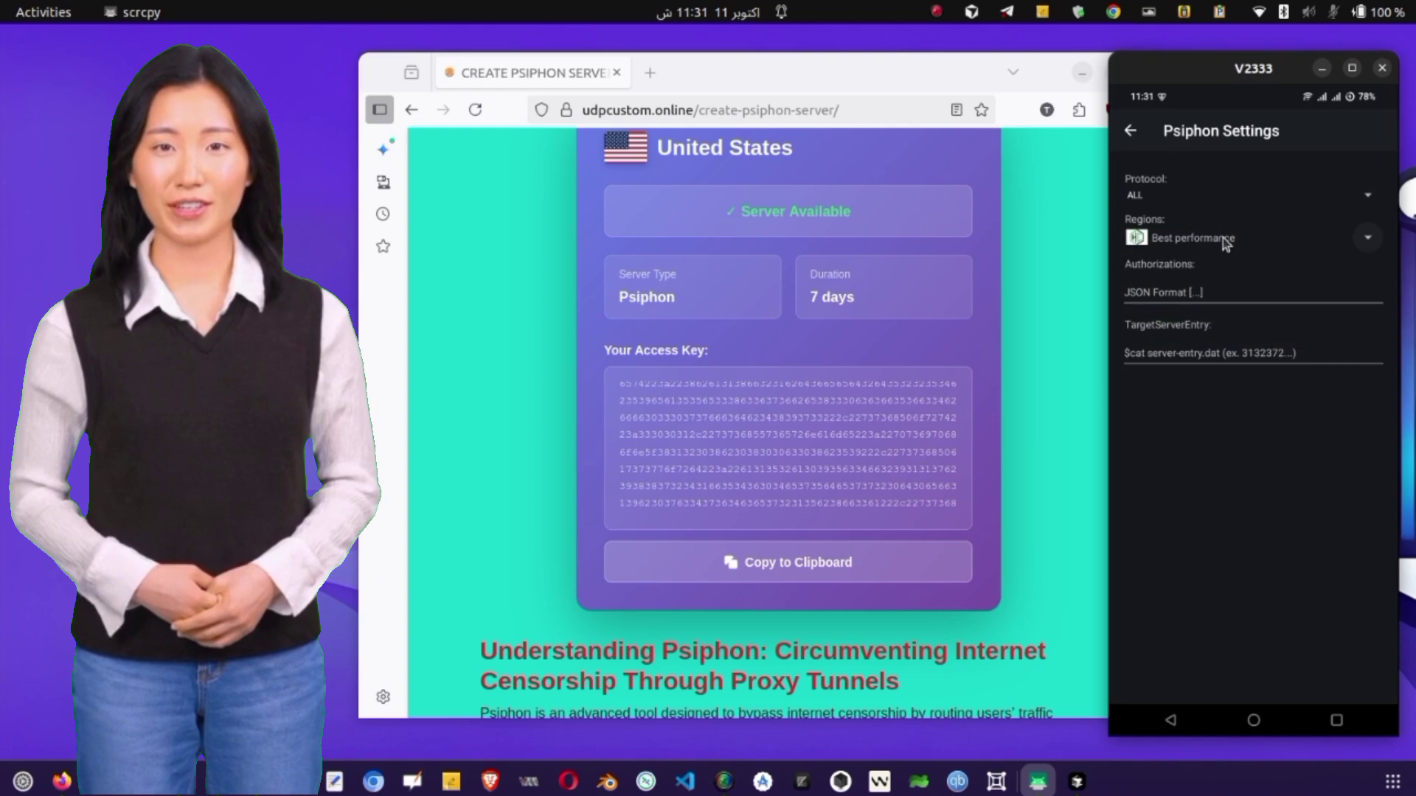
pyautogui.click(1223, 238)
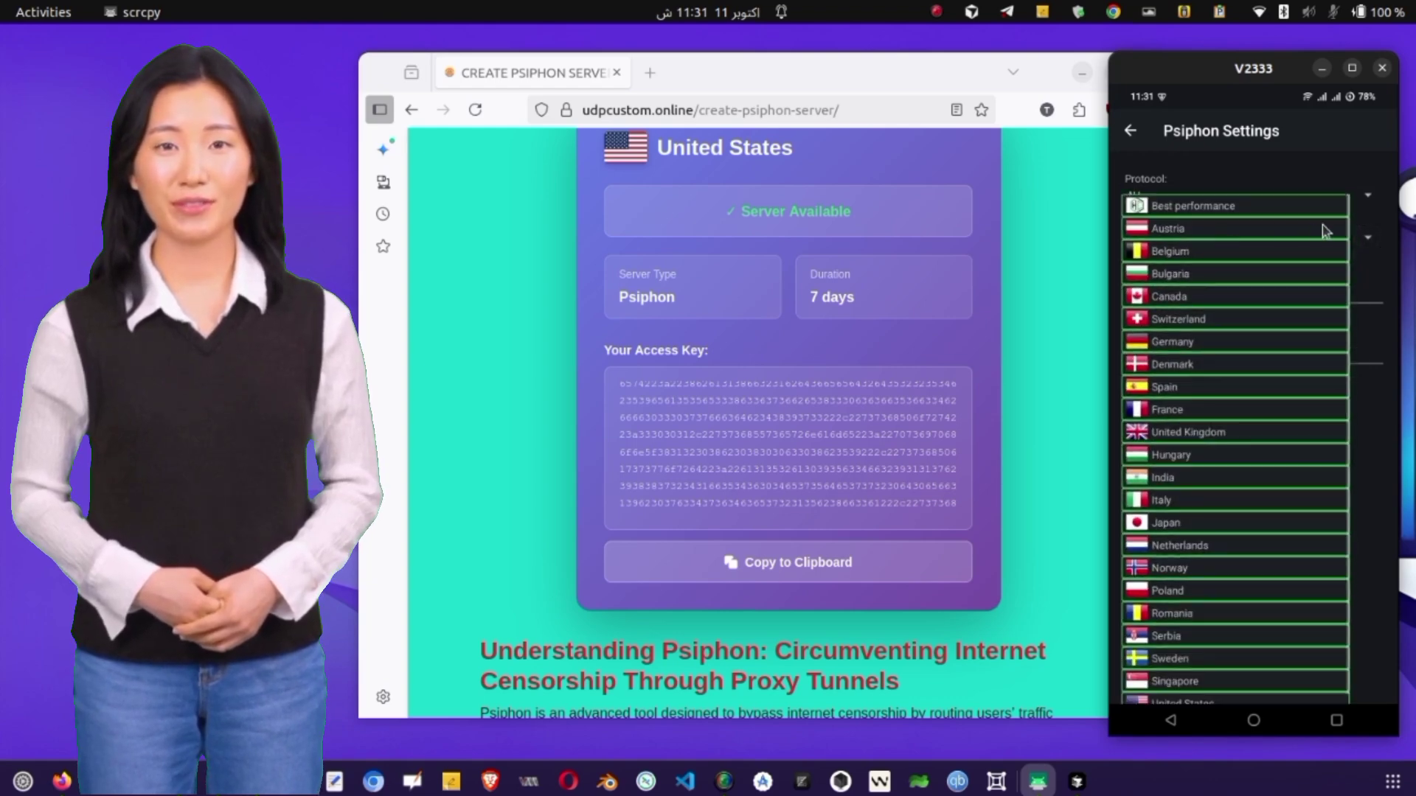
pyautogui.click(1351, 214)
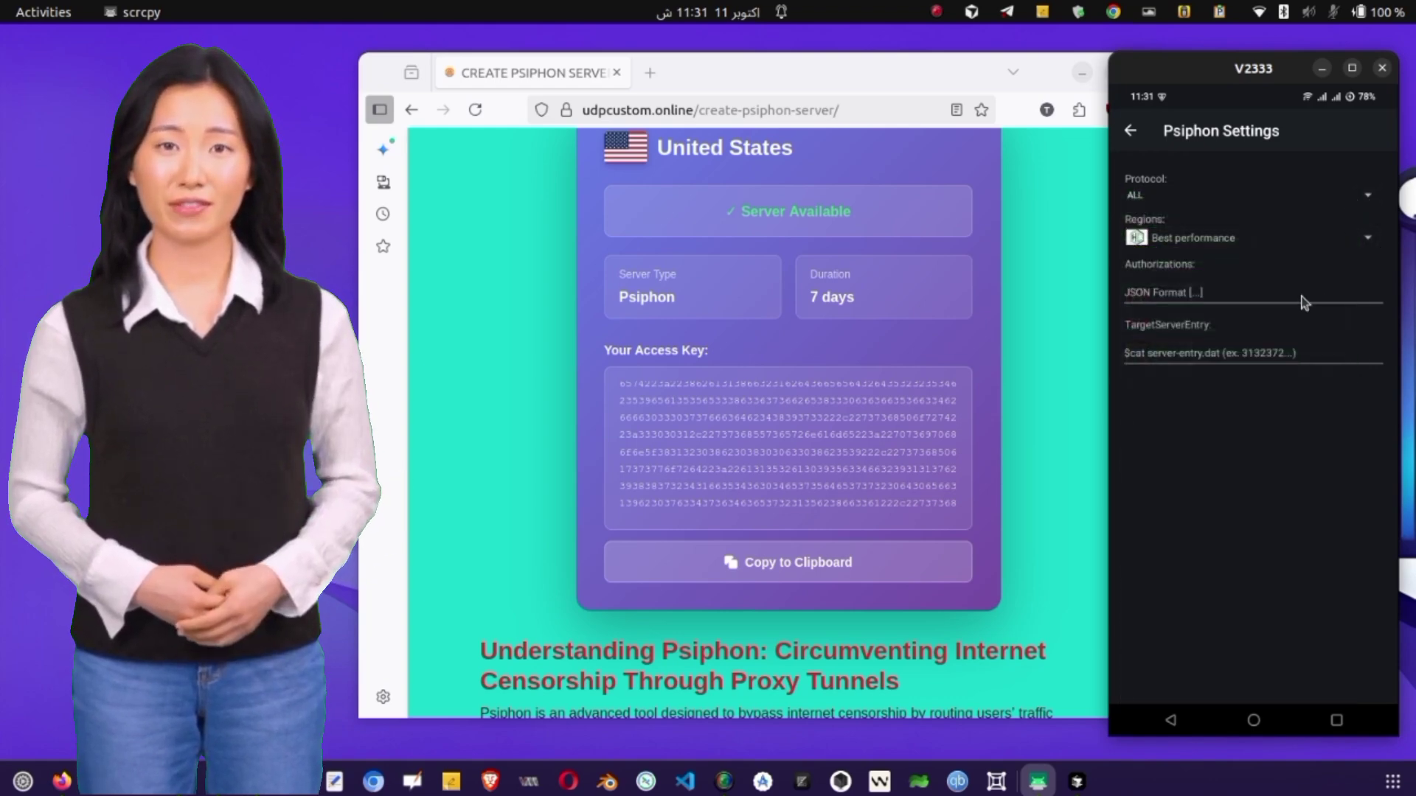
pyautogui.click(1226, 355)
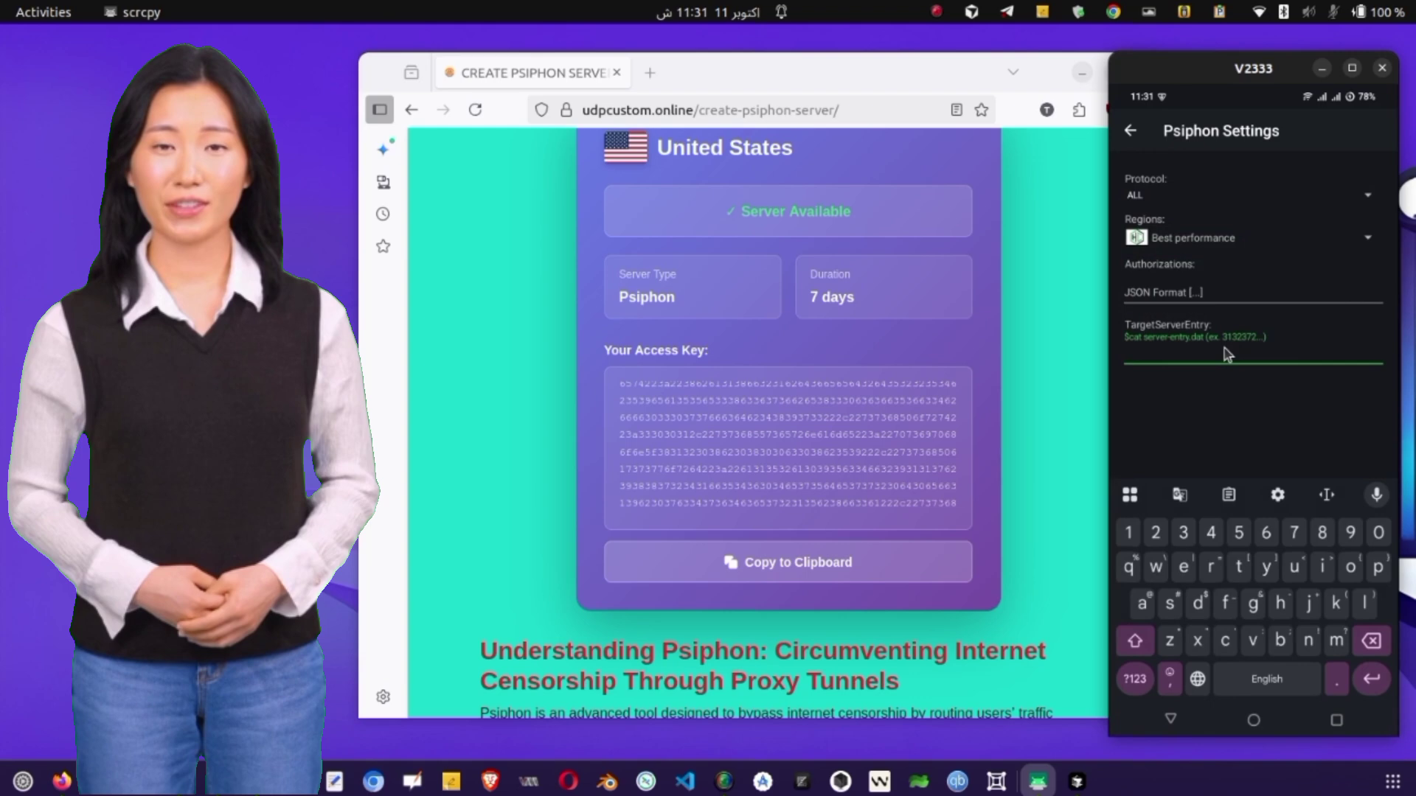
pyautogui.hotkey('ctrl', 'v')
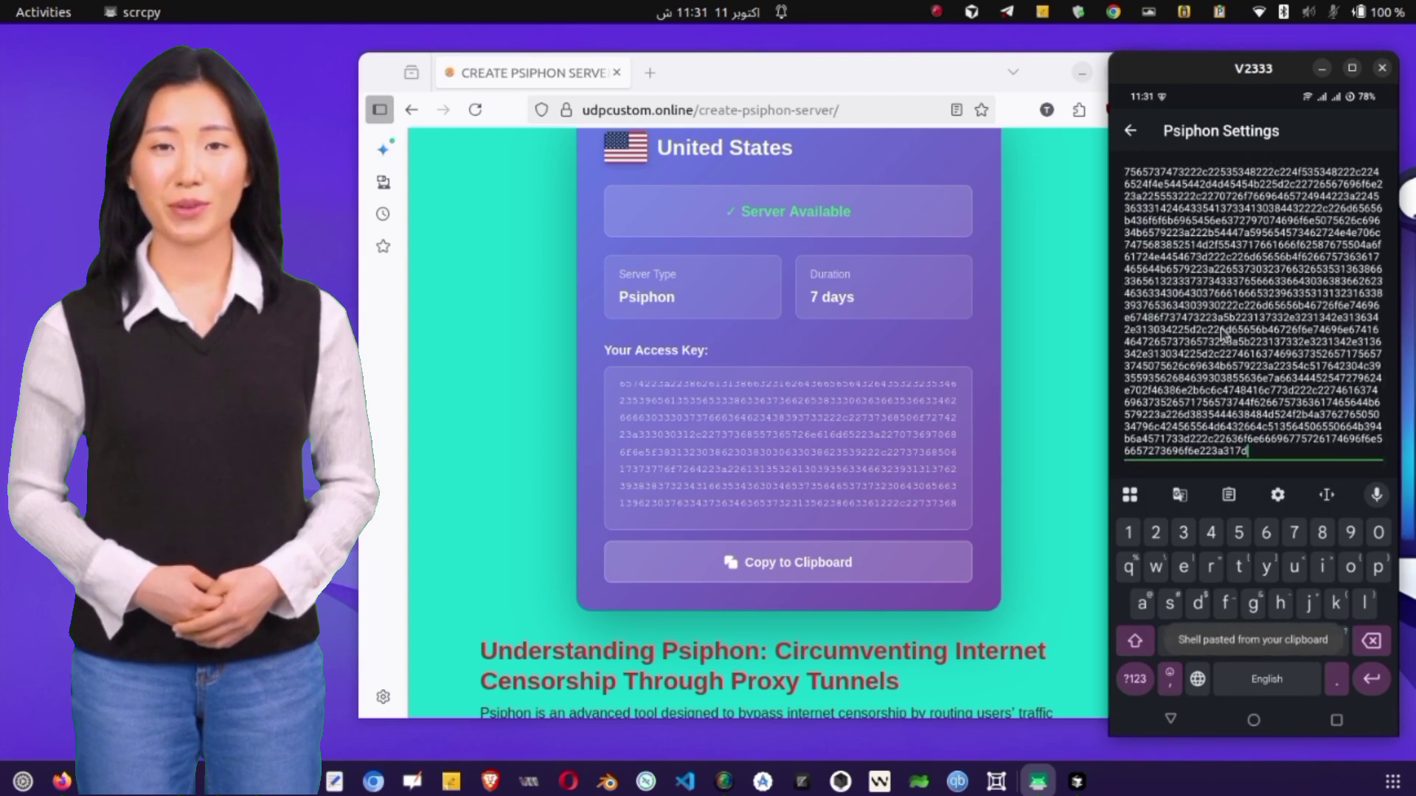
# - Connect HTTP Custom via Psiphon, check the log reports ready to use, then disconnect
pyautogui.click(1134, 130)
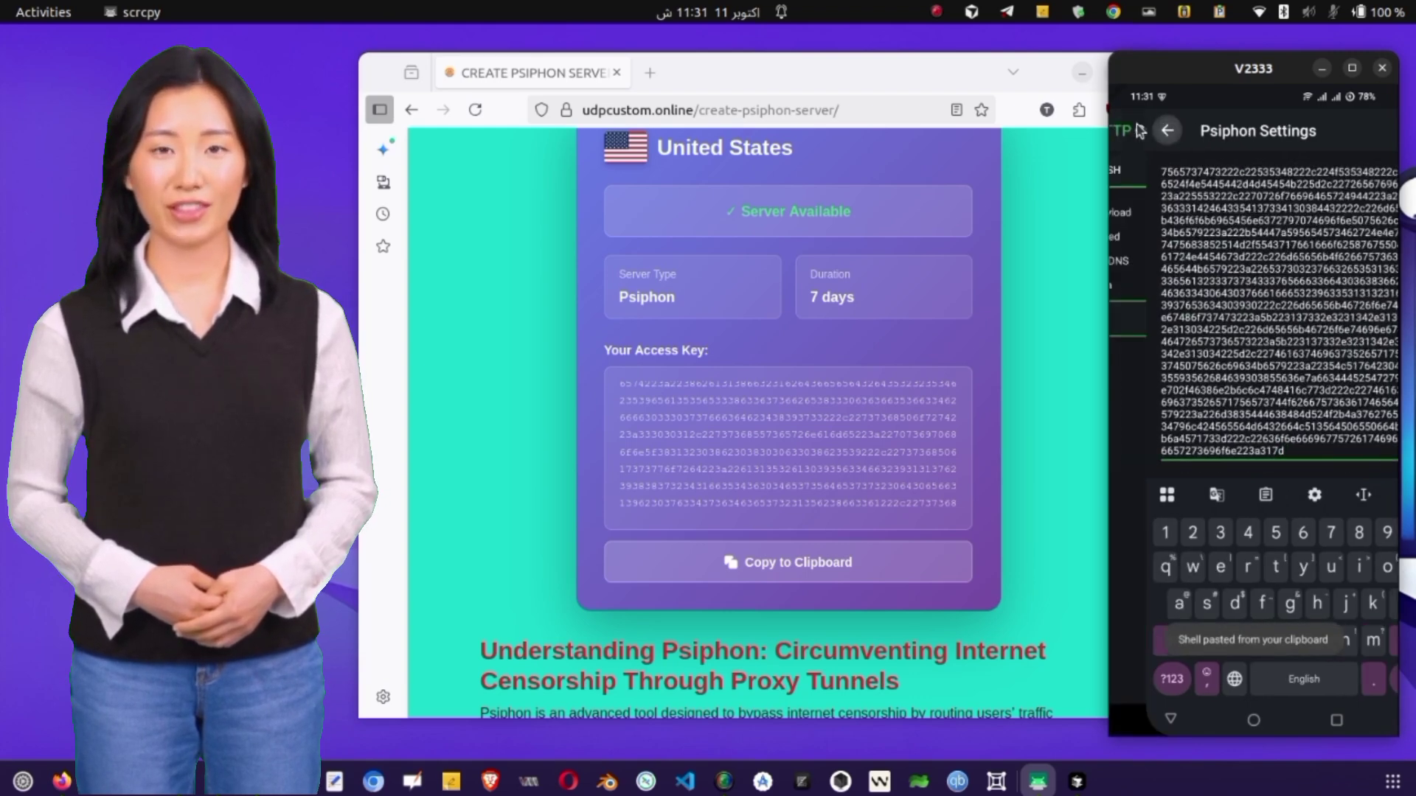
pyautogui.click(1241, 329)
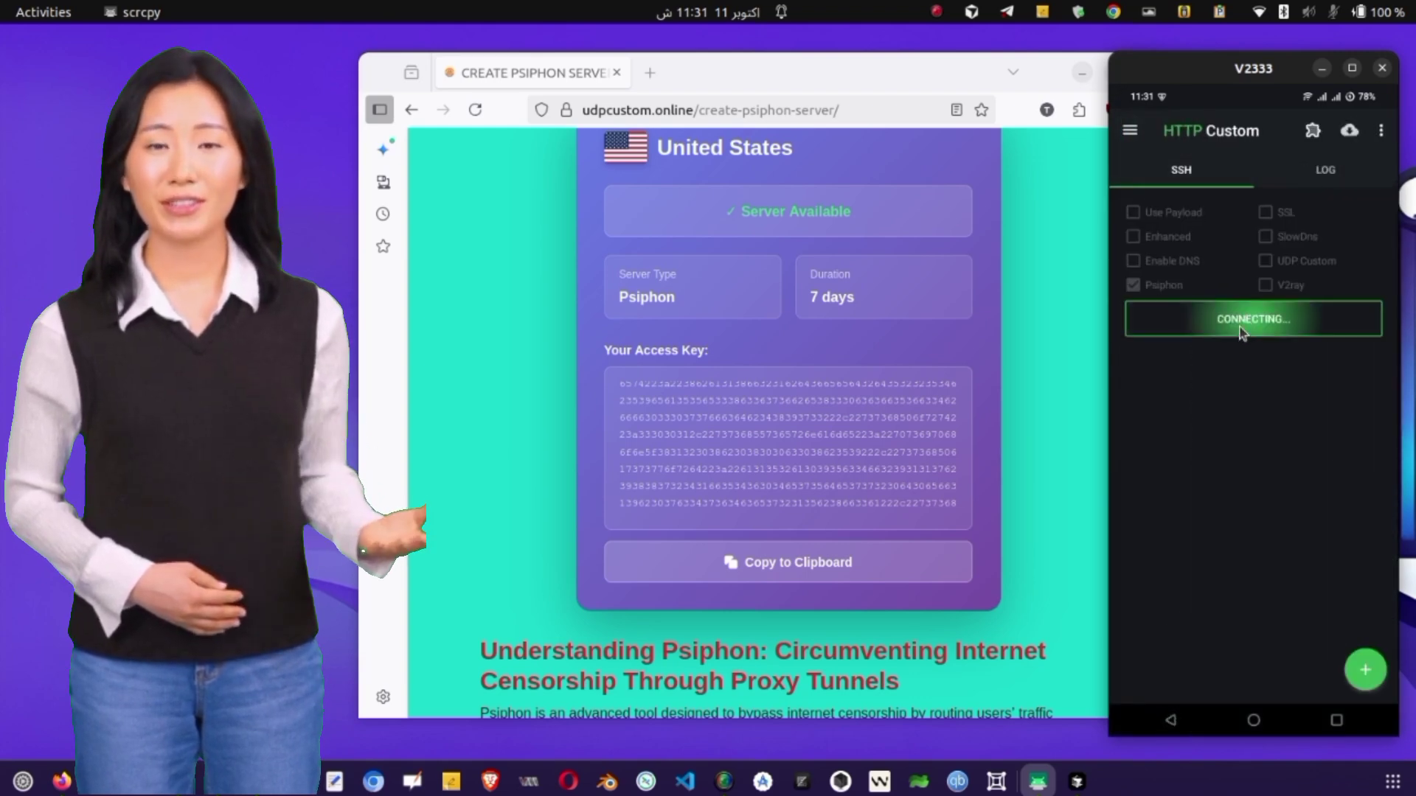
pyautogui.click(1304, 176)
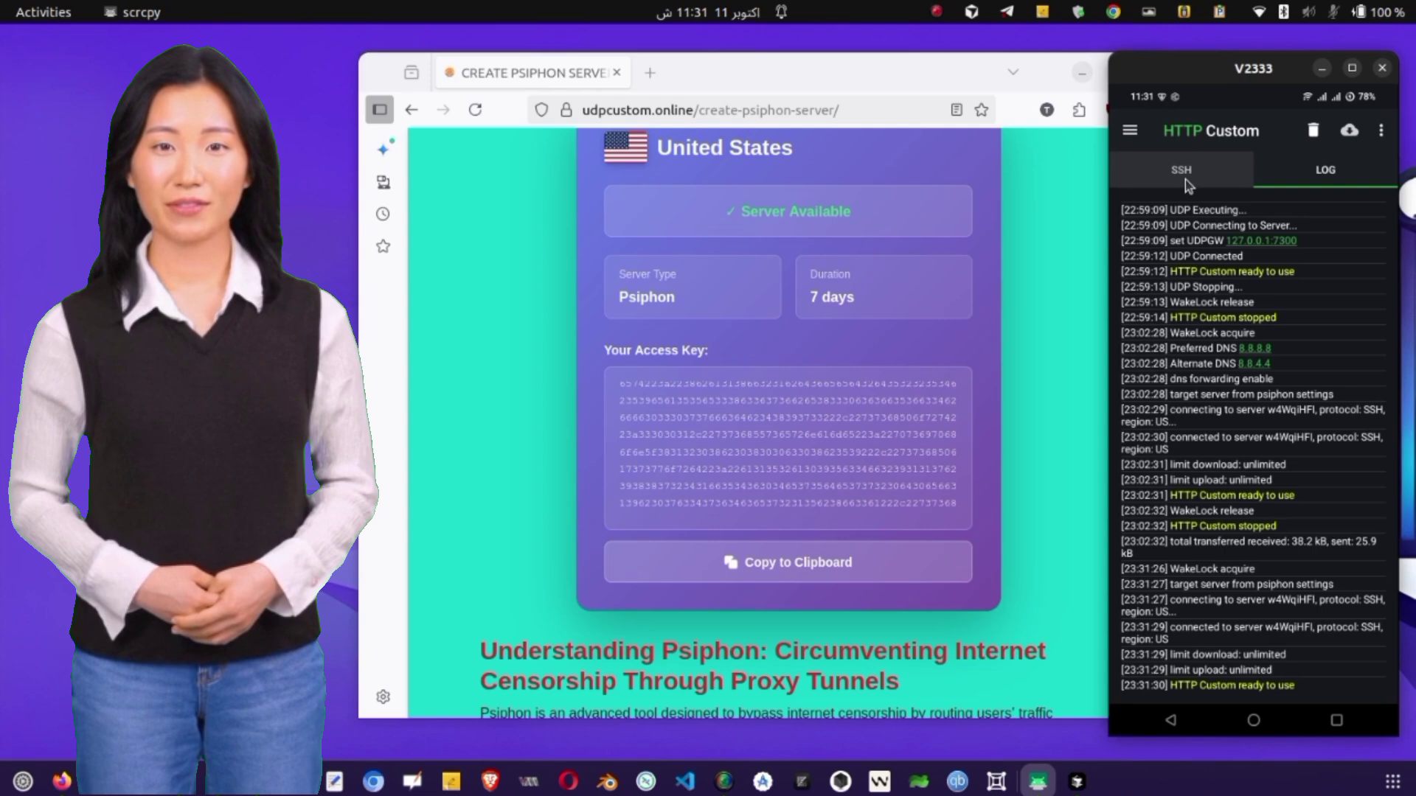
pyautogui.click(1184, 179)
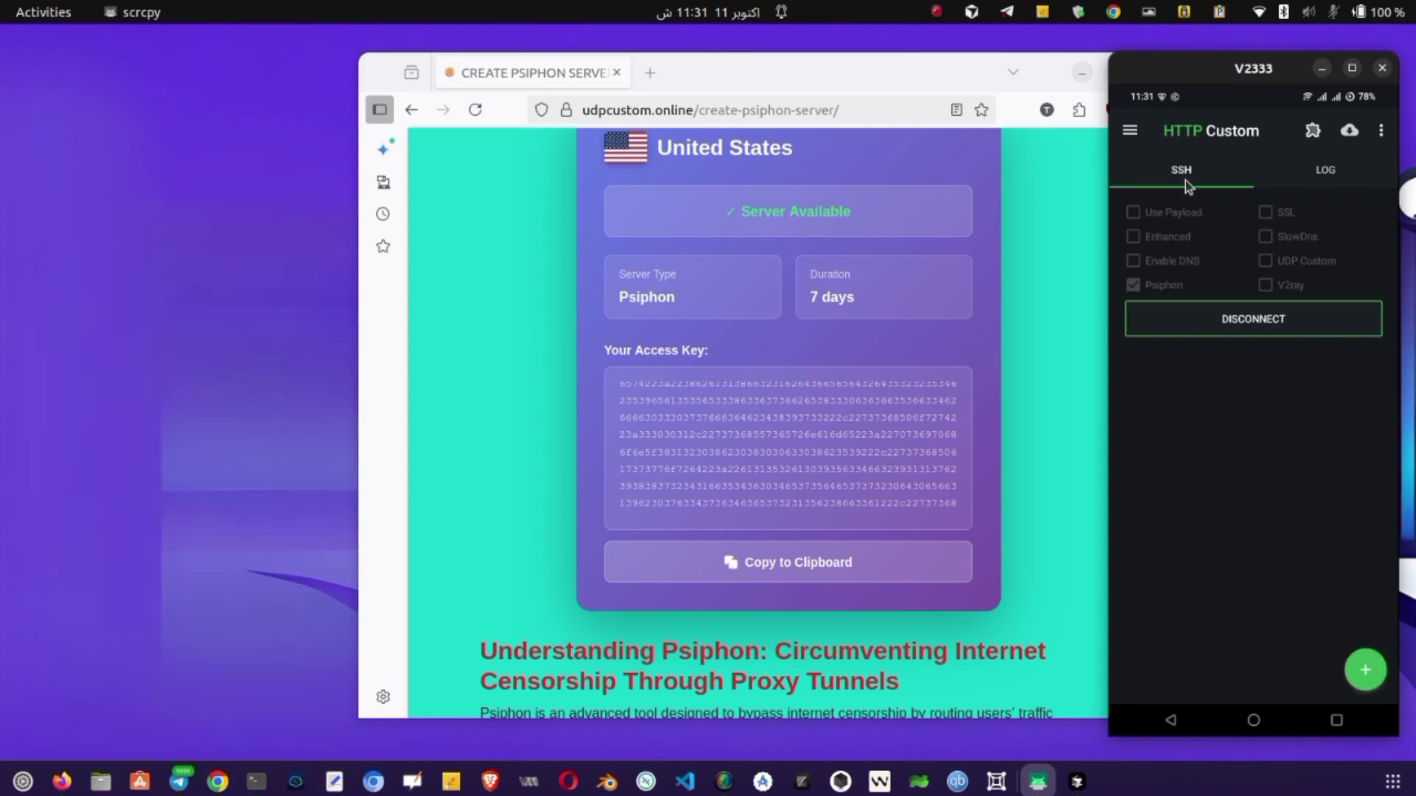
pyautogui.click(1214, 327)
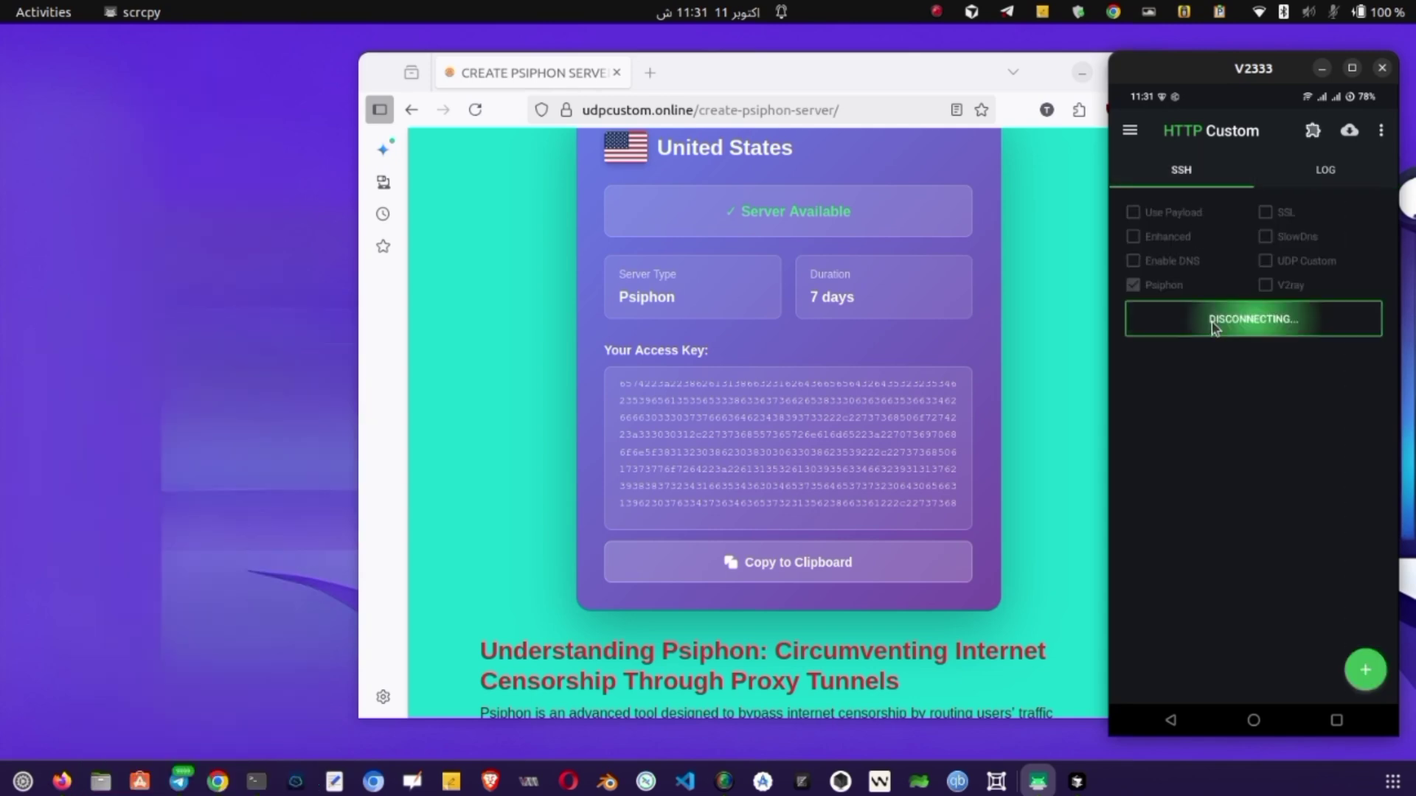
# - From the home screen, launch ZIVPN, tick Psiphon mode and open its Psiphon Setting page
pyautogui.click(1246, 720)
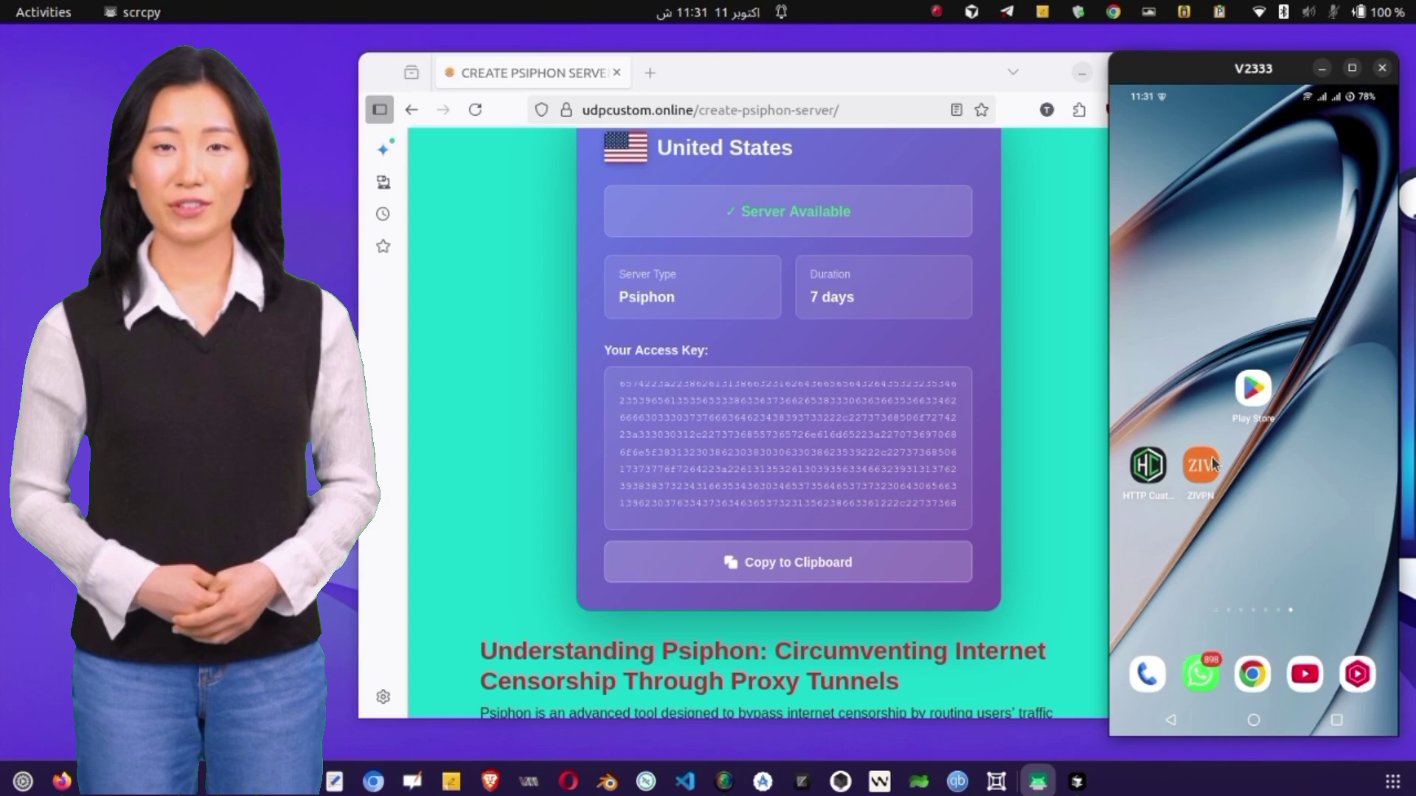
pyautogui.click(1212, 463)
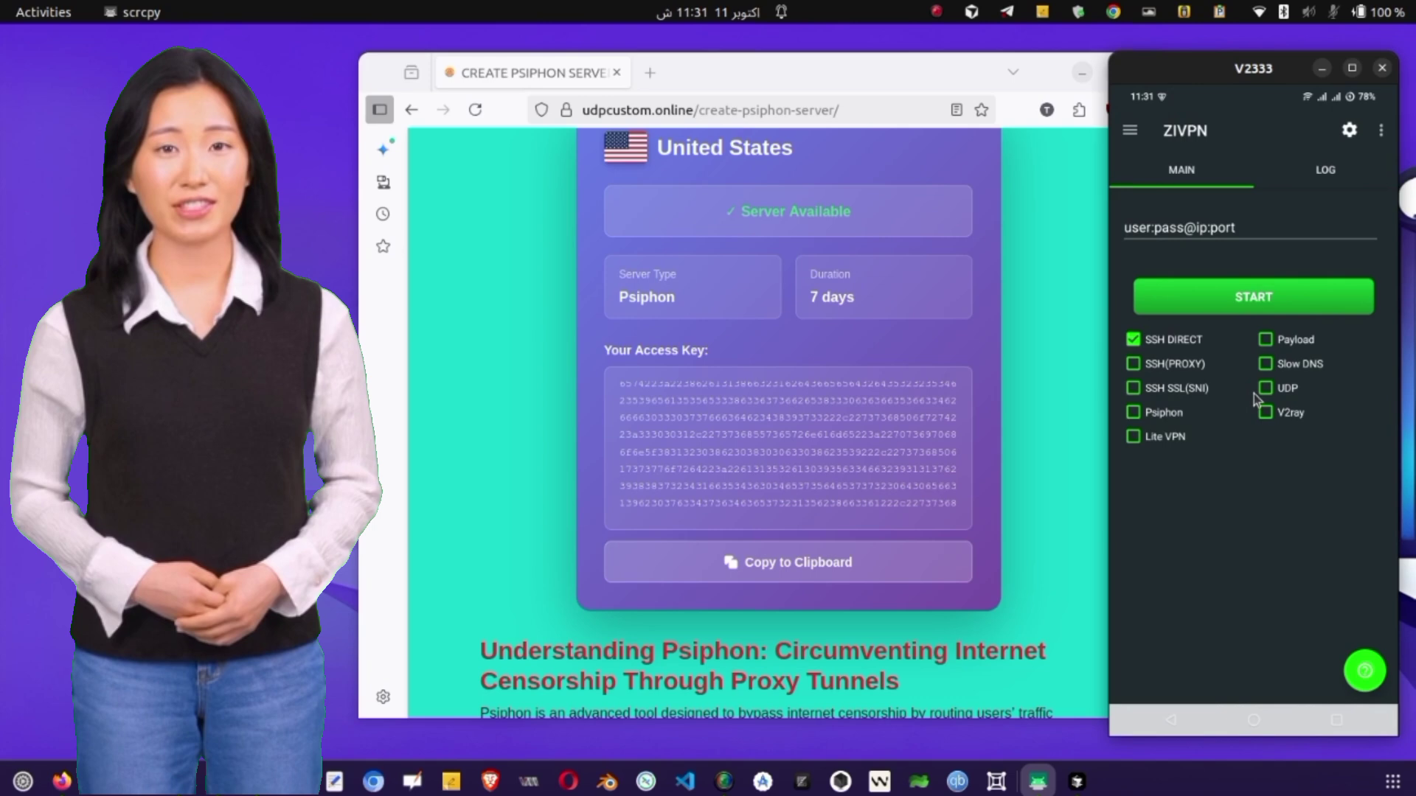
pyautogui.click(1148, 423)
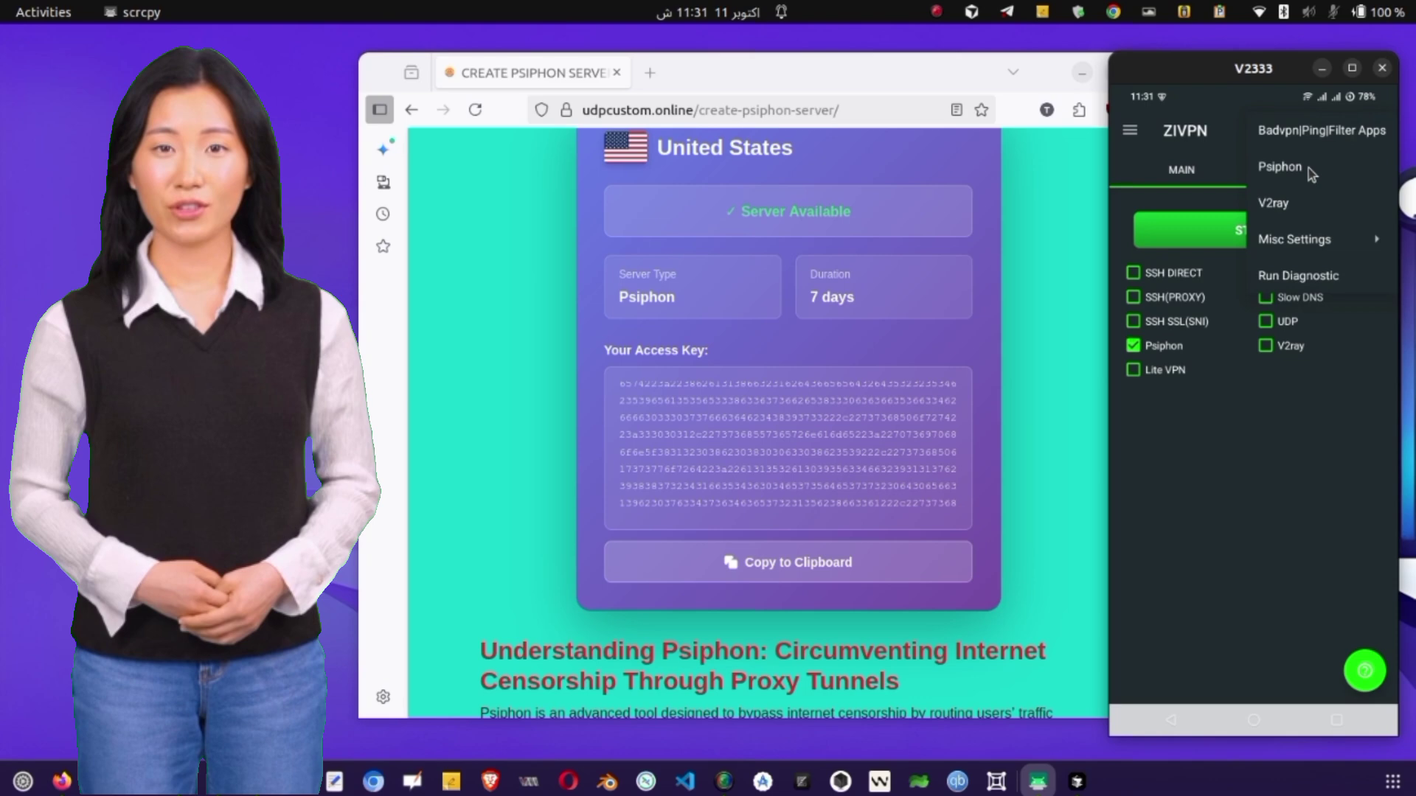
pyautogui.click(1281, 167)
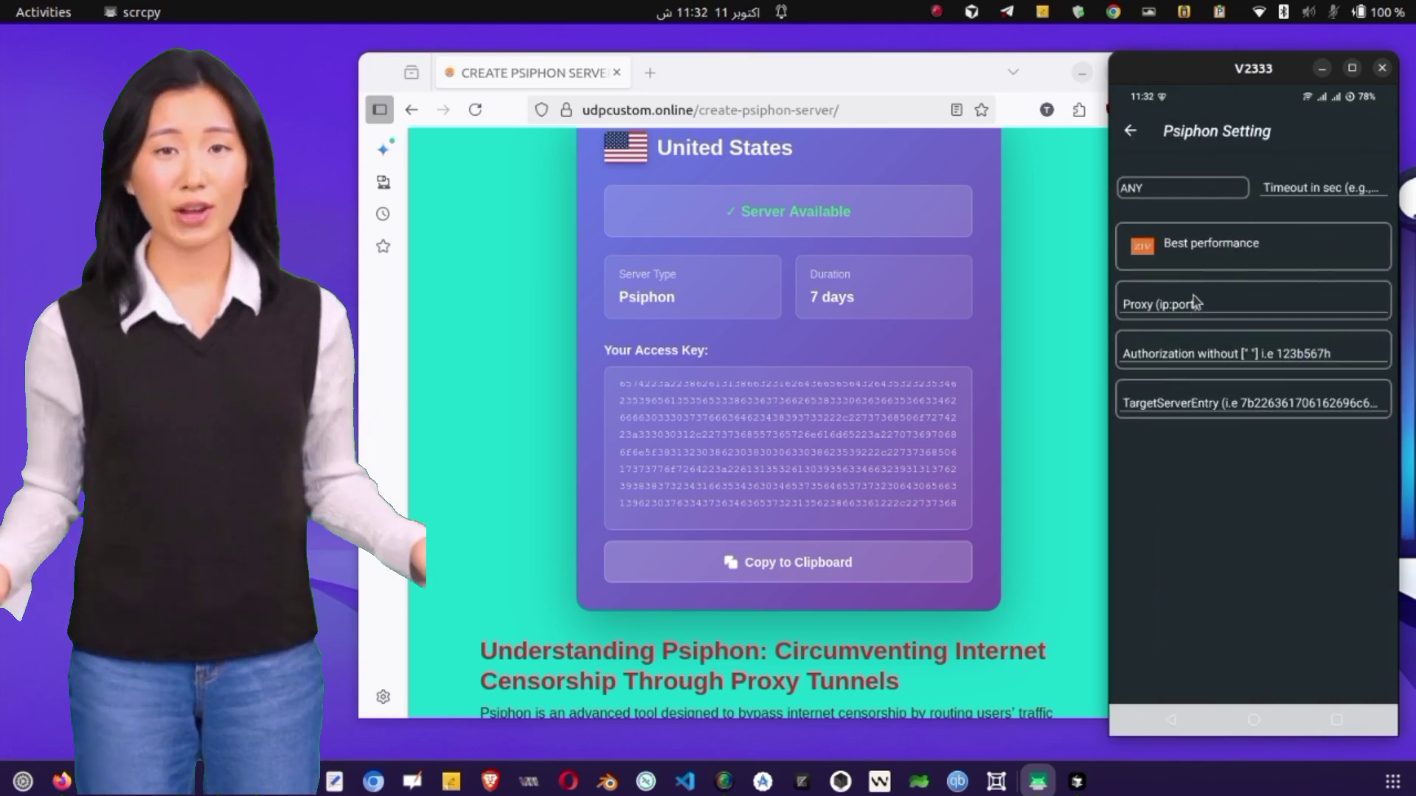
# - Paste the access key into ZIVPN's TargetServerEntry field and go back to the main screen
pyautogui.click(1197, 402)
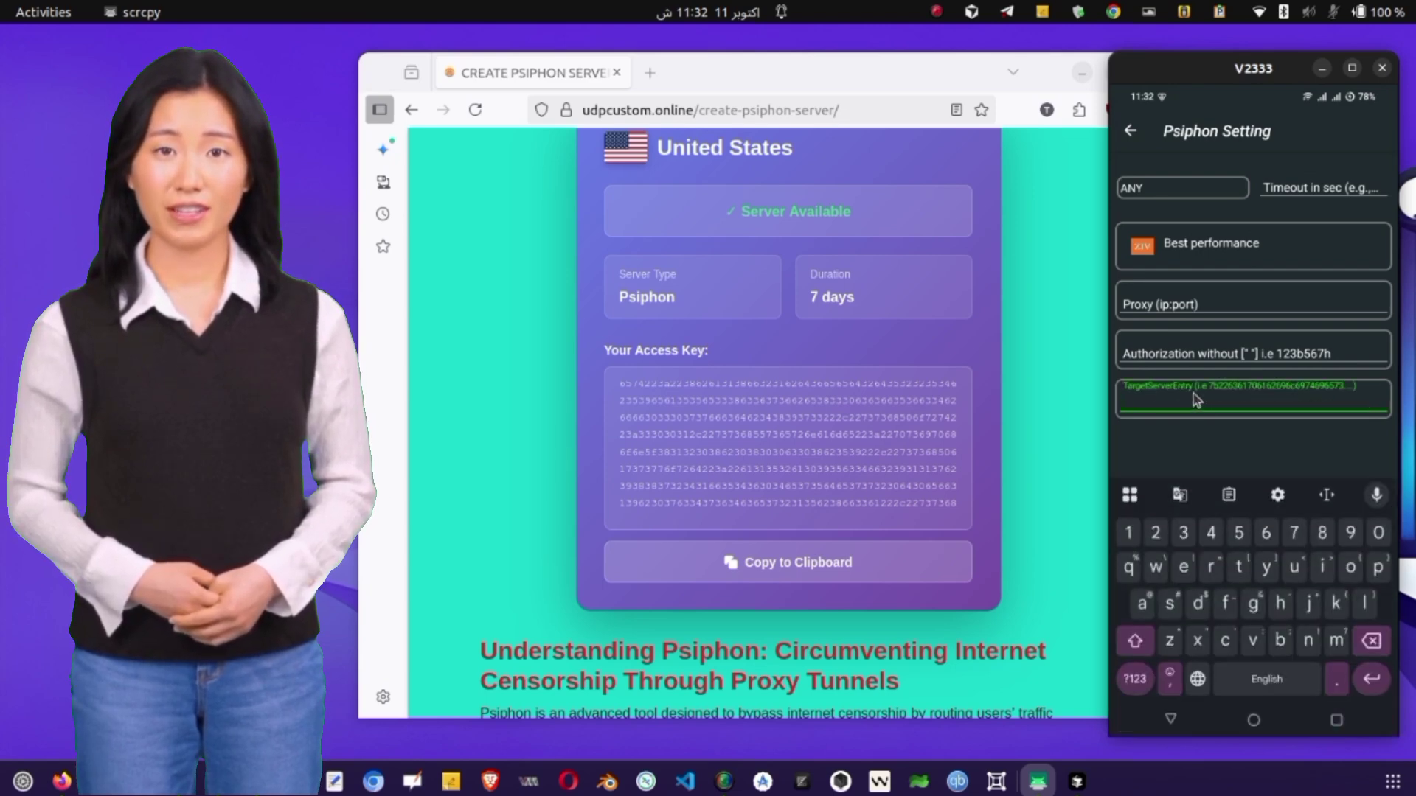
pyautogui.hotkey('ctrl', 'v')
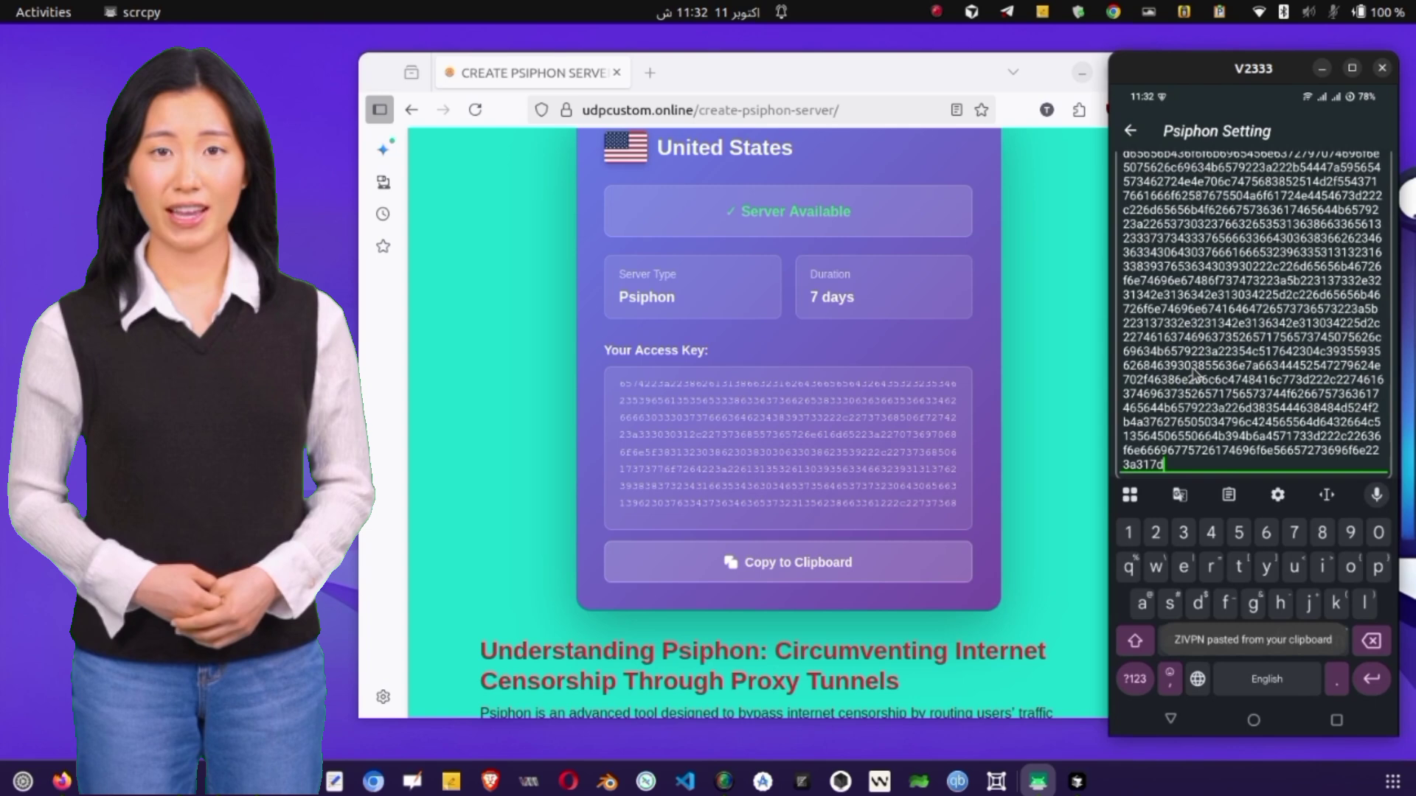
pyautogui.scroll(5, 1197, 376)
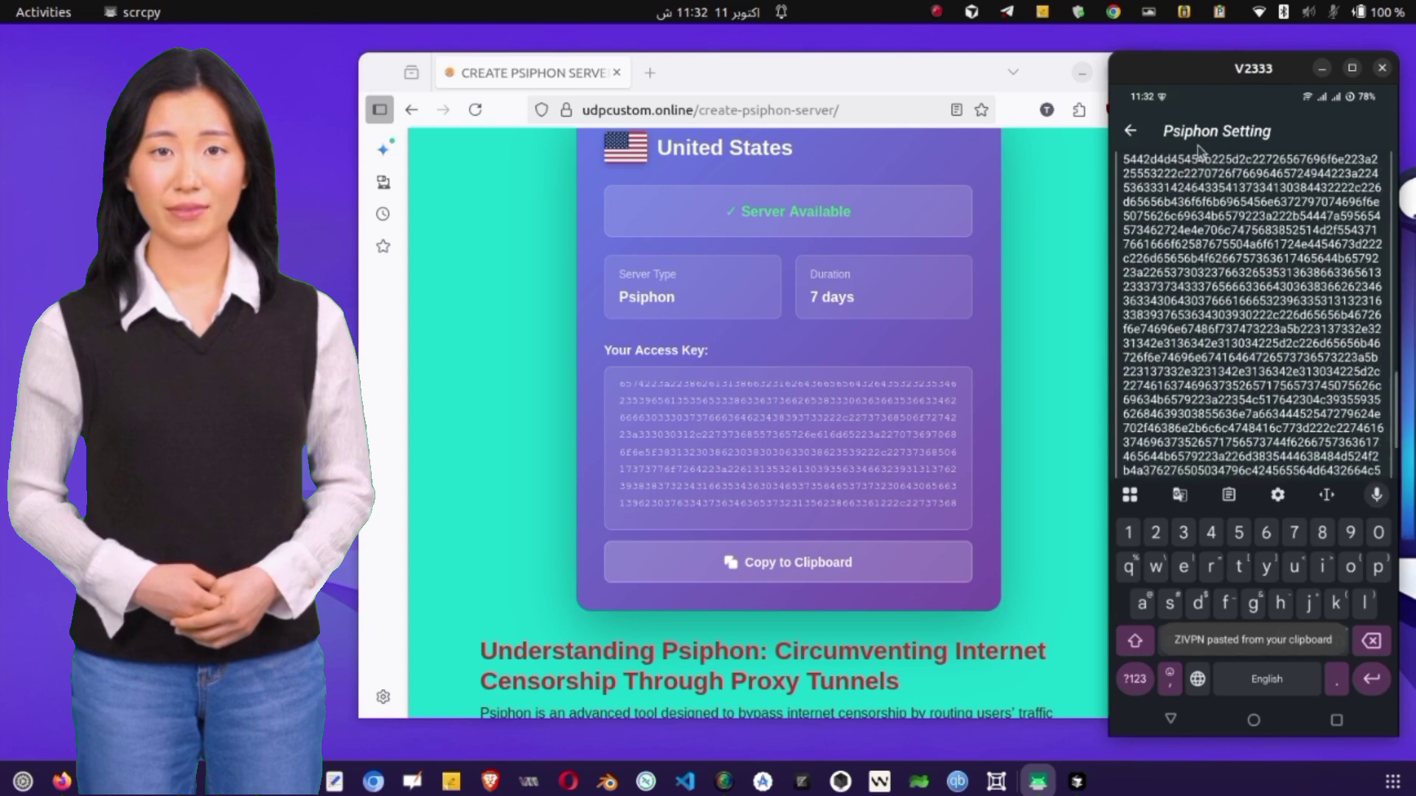
pyautogui.click(1140, 133)
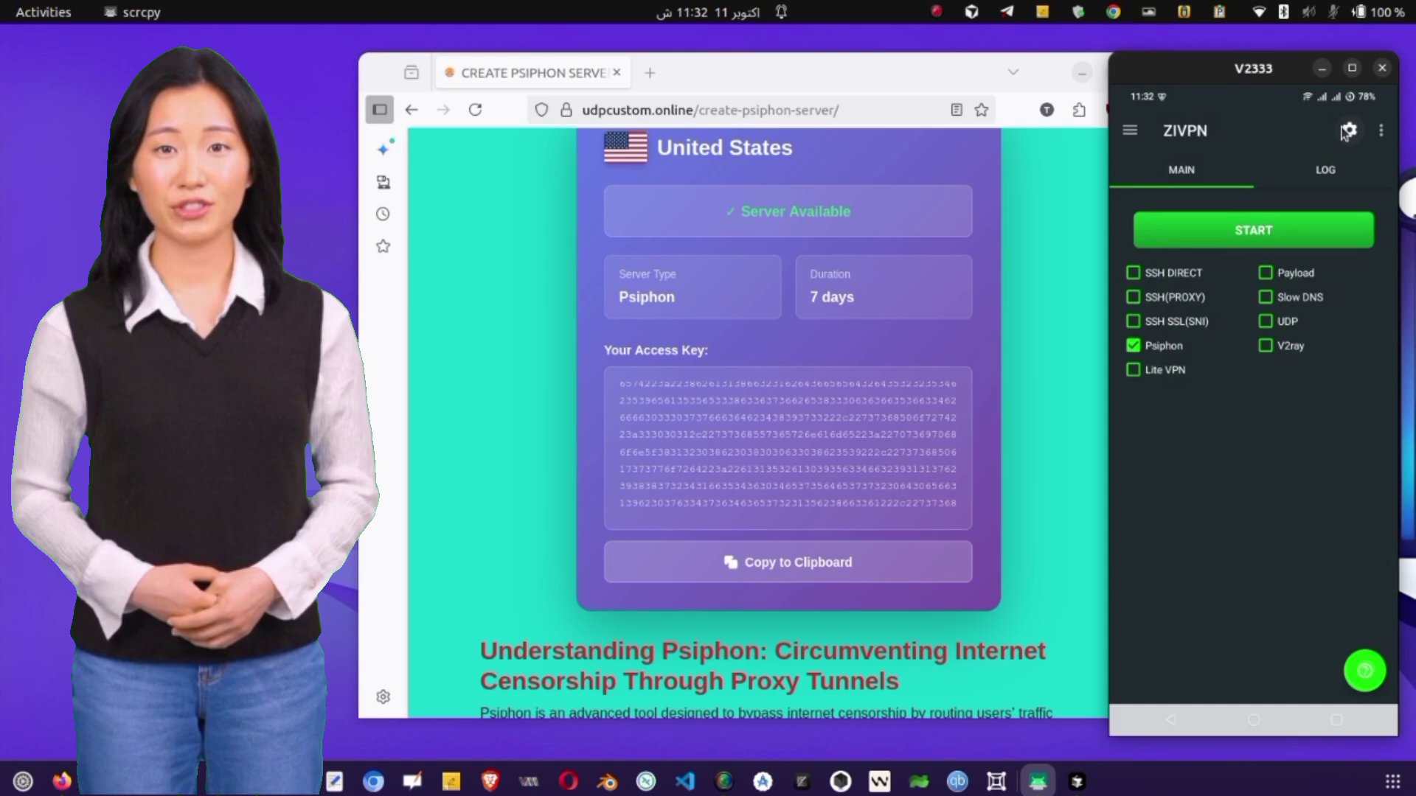
# - Check ZIVPN's log for the custom Psiphon server, library start and US egress region
pyautogui.click(1314, 175)
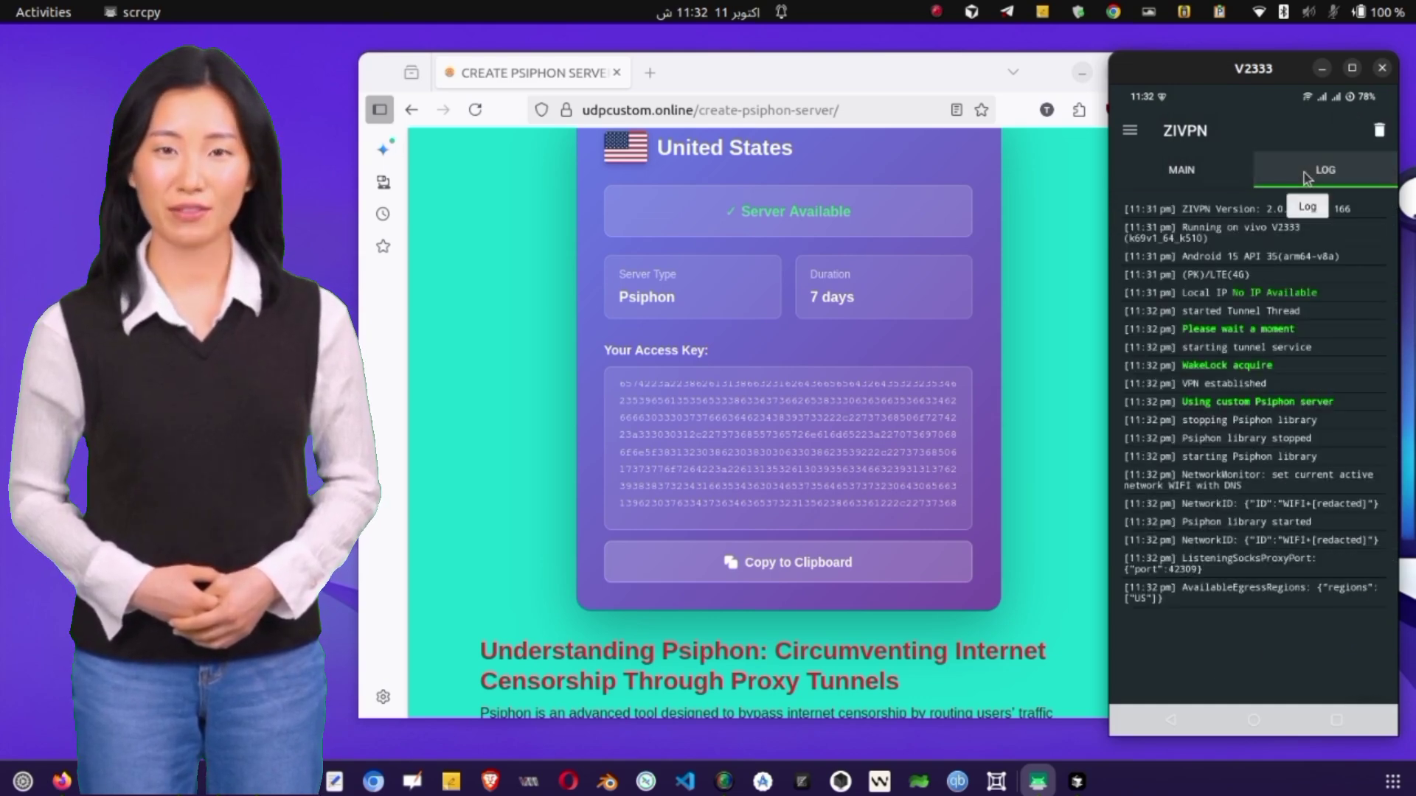